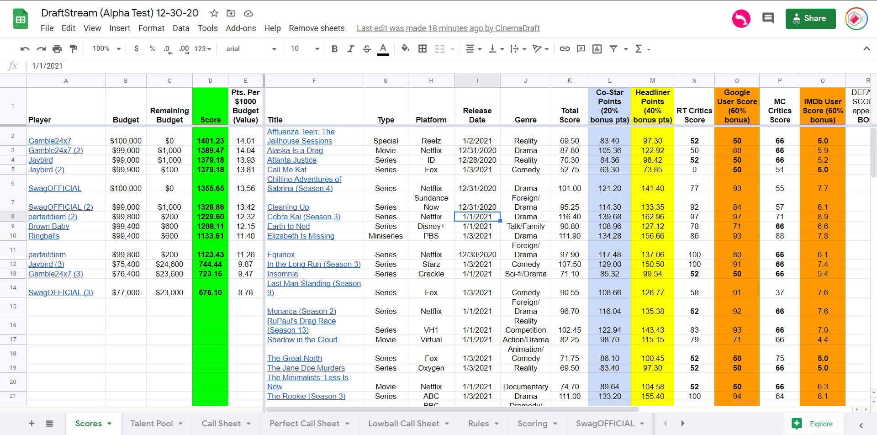
# Examine the player entries and their ranking in the Player column of the Scores sheet.
pyautogui.click(82, 134)
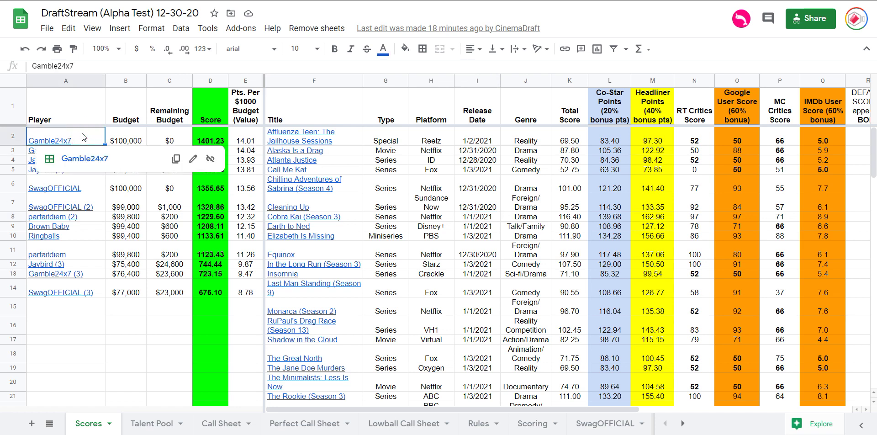
pyautogui.click(87, 206)
pyautogui.click(92, 139)
pyautogui.moveTo(92, 144); pyautogui.dragTo(91, 152)
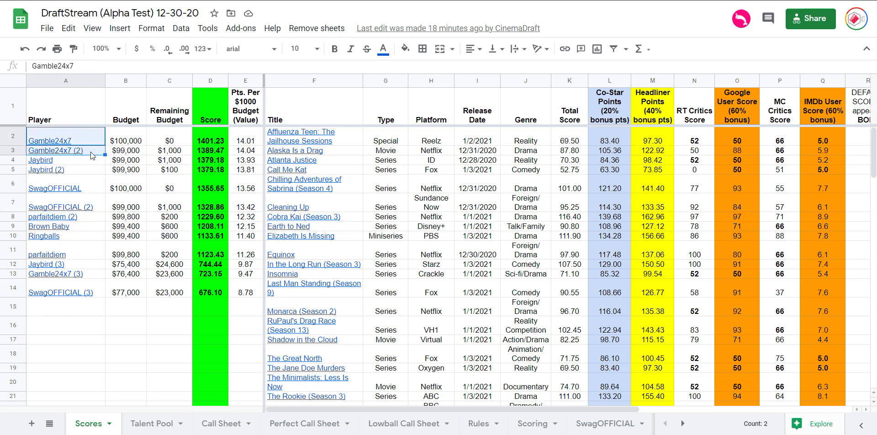
pyautogui.click(102, 237)
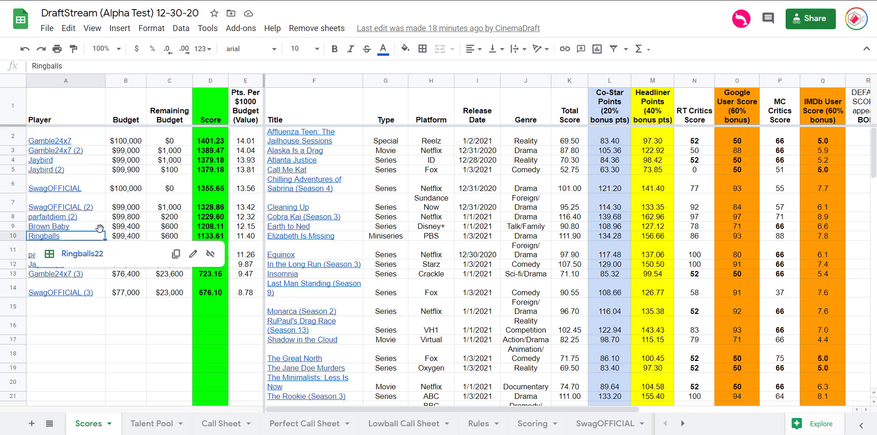
pyautogui.moveTo(88, 164)
pyautogui.moveTo(88, 164); pyautogui.dragTo(86, 169)
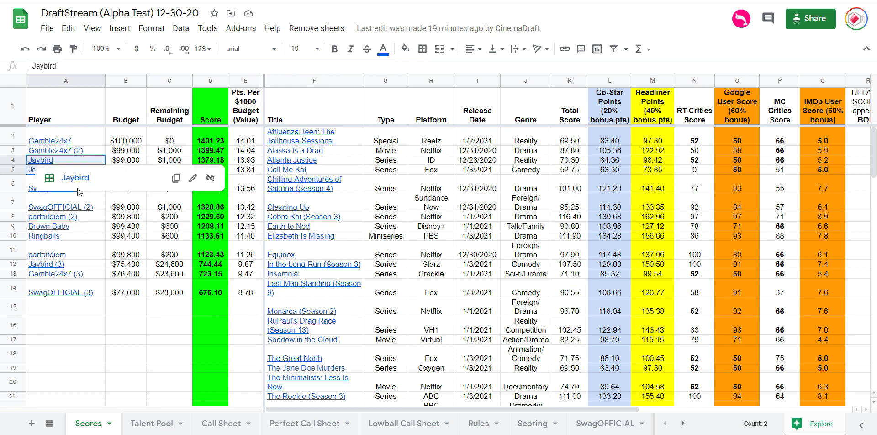
pyautogui.click(81, 210)
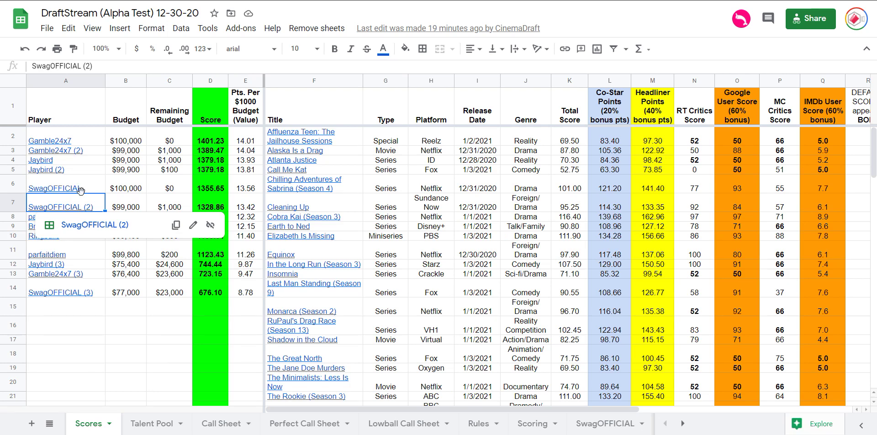
pyautogui.click(80, 190)
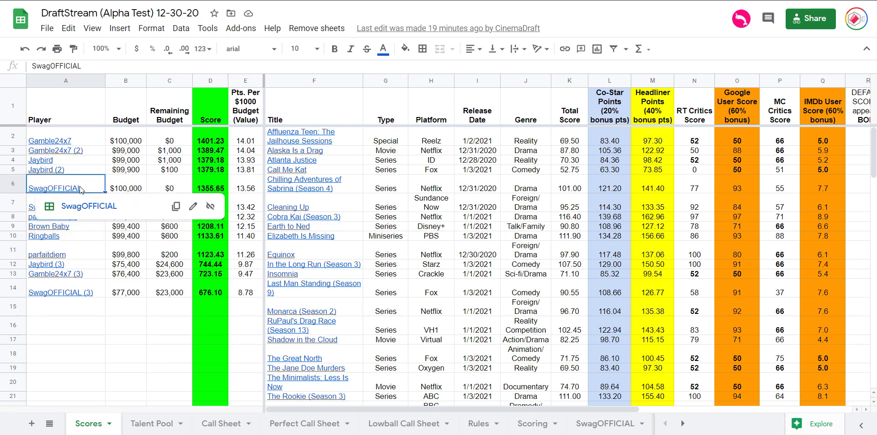
pyautogui.click(57, 204)
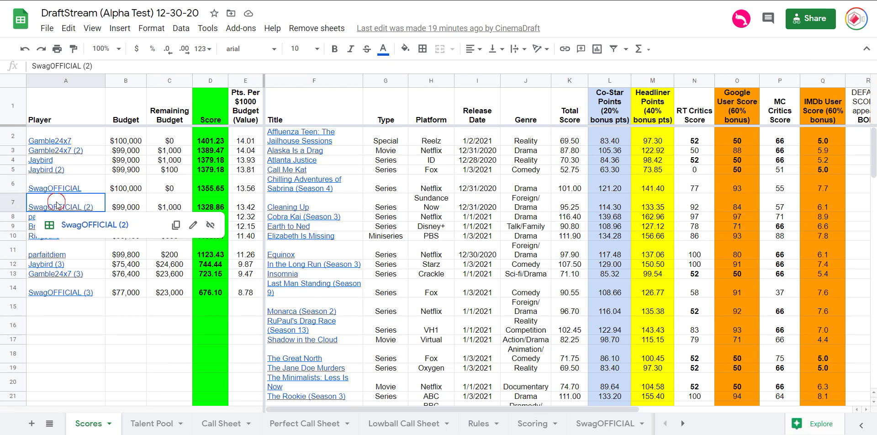
pyautogui.click(70, 325)
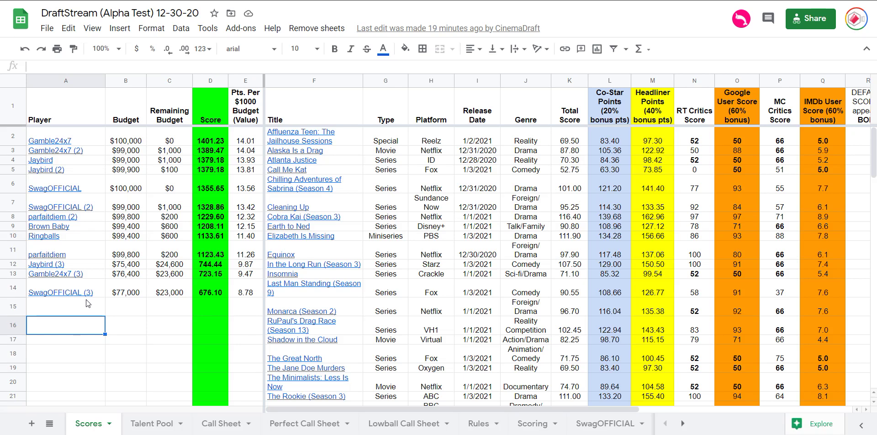
pyautogui.moveTo(86, 293)
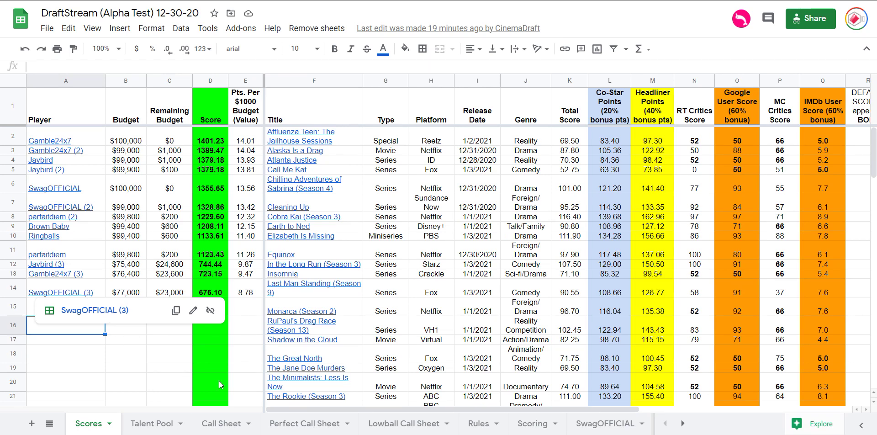
# Open the Perfect Call Sheet and examine its actor types grouped by title, from Equinox to Vikings (Season 6).
pyautogui.click(306, 424)
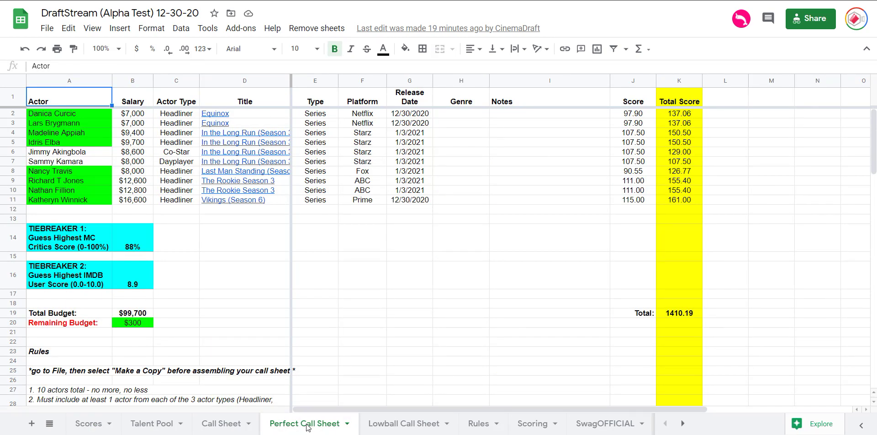
pyautogui.click(182, 134)
pyautogui.moveTo(181, 133); pyautogui.dragTo(187, 165)
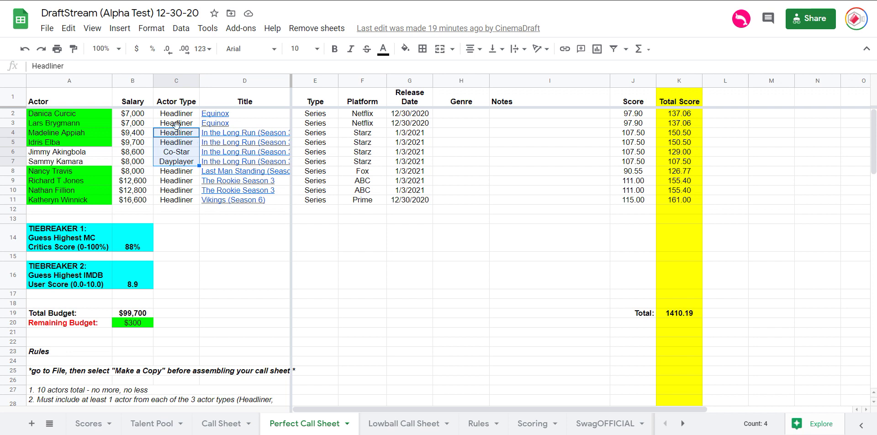
pyautogui.moveTo(180, 115); pyautogui.dragTo(180, 124)
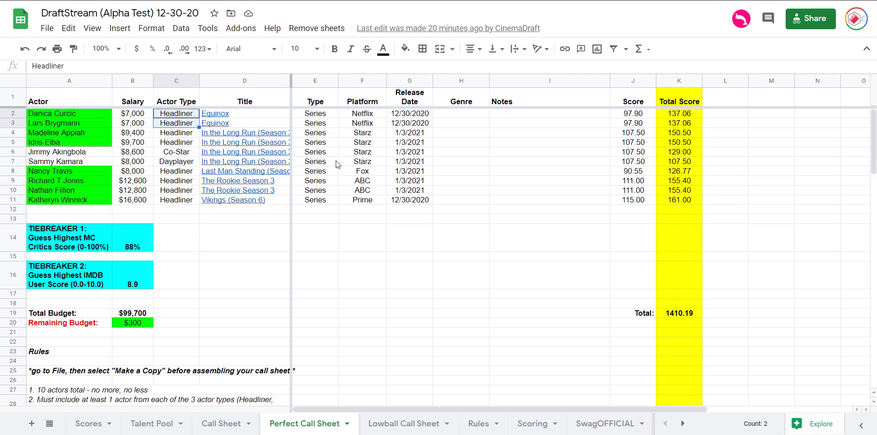
pyautogui.click(174, 173)
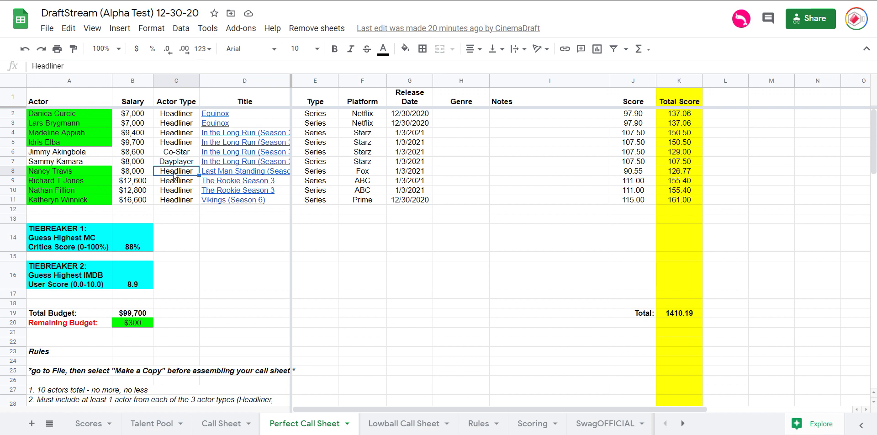
pyautogui.moveTo(176, 180); pyautogui.dragTo(181, 191)
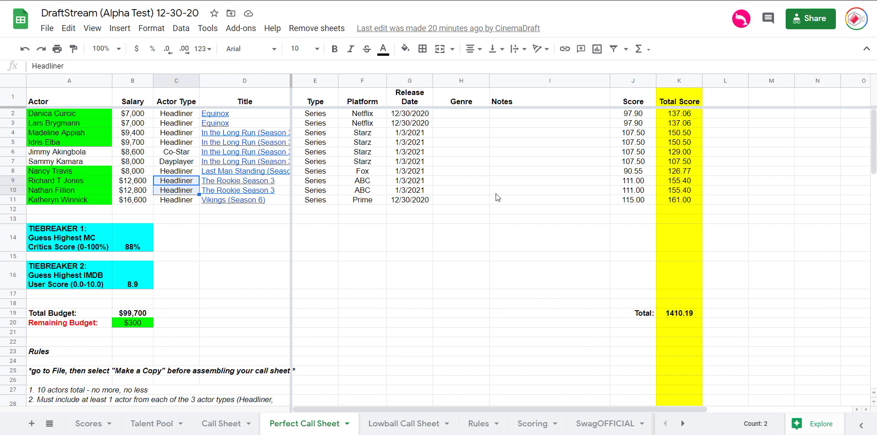
pyautogui.click(178, 201)
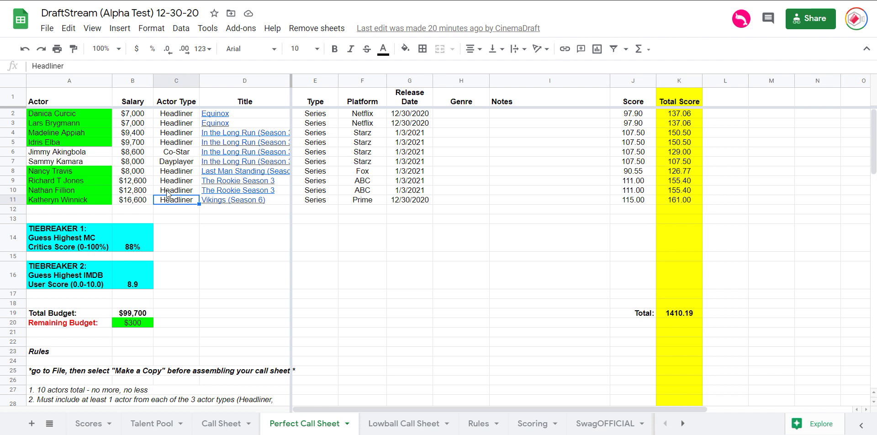
# Return to the Scores sheet, check the score formula for Gamble24x7 and open that player's linked call sheet.
pyautogui.click(87, 425)
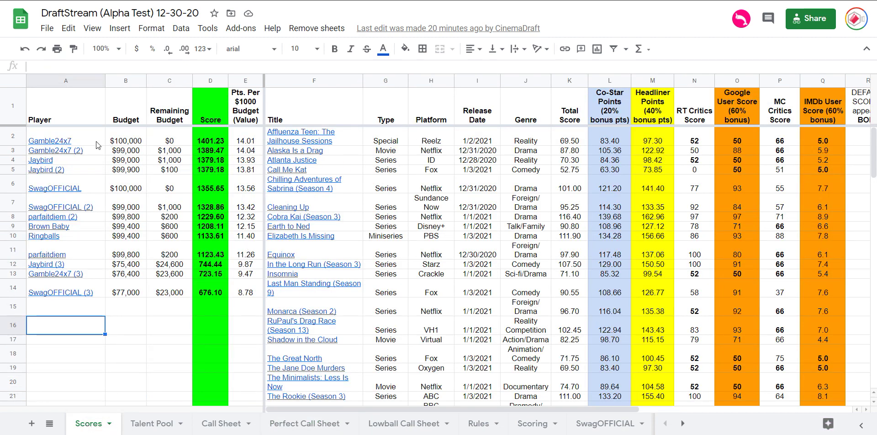
pyautogui.moveTo(85, 145)
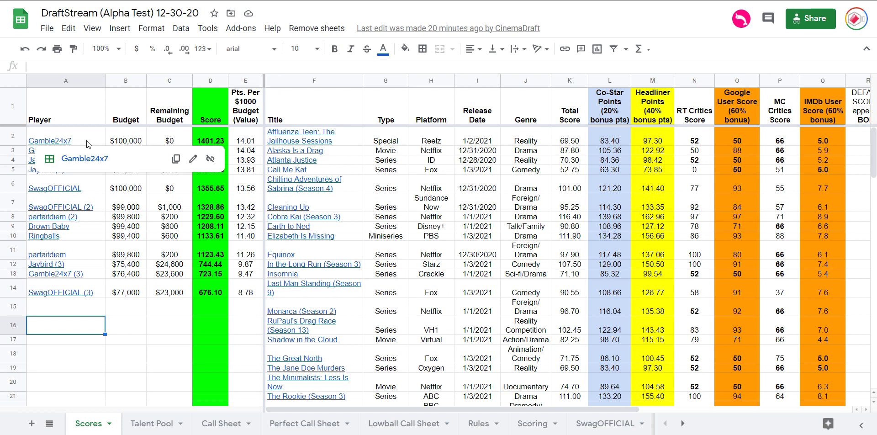
pyautogui.click(217, 143)
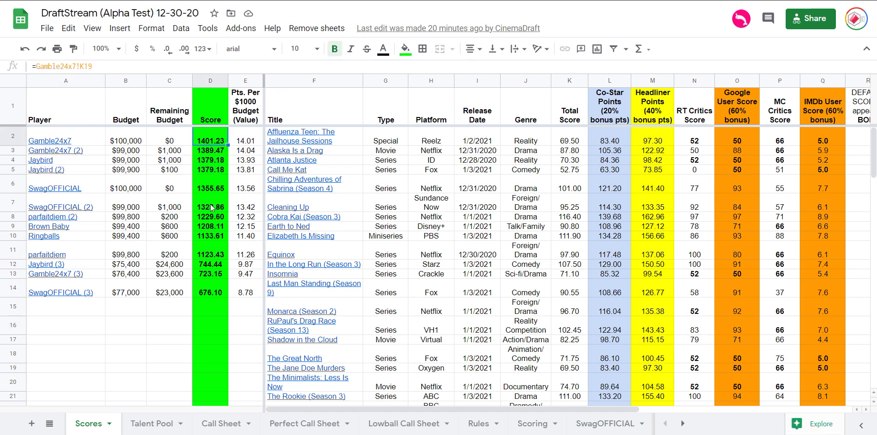
pyautogui.click(64, 141)
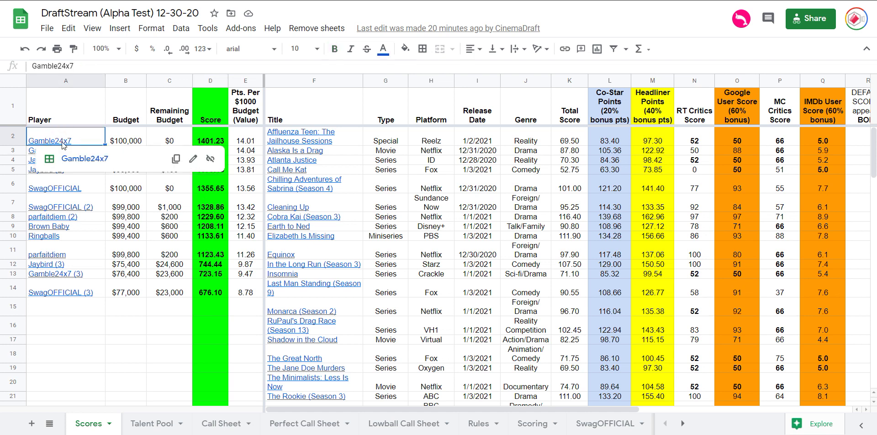
pyautogui.click(83, 162)
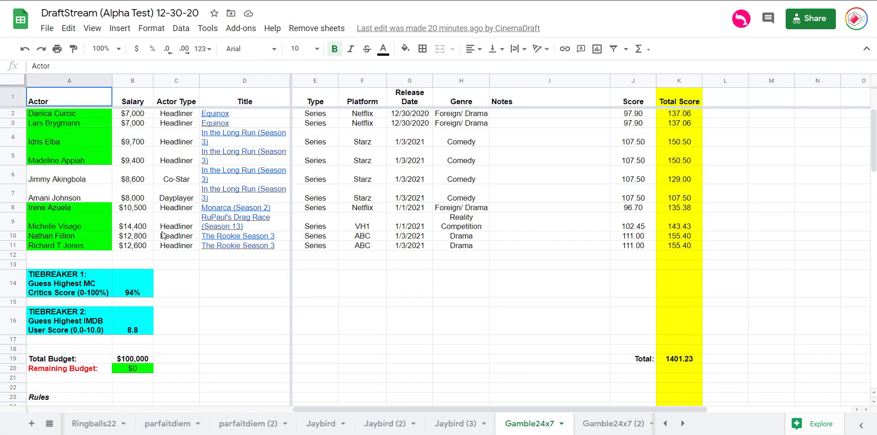
# Examine the actor types in the Gamble24x7 call sheet, from the In the Long Run rows to The Rookie rows.
pyautogui.click(170, 114)
pyautogui.moveTo(171, 114); pyautogui.dragTo(181, 199)
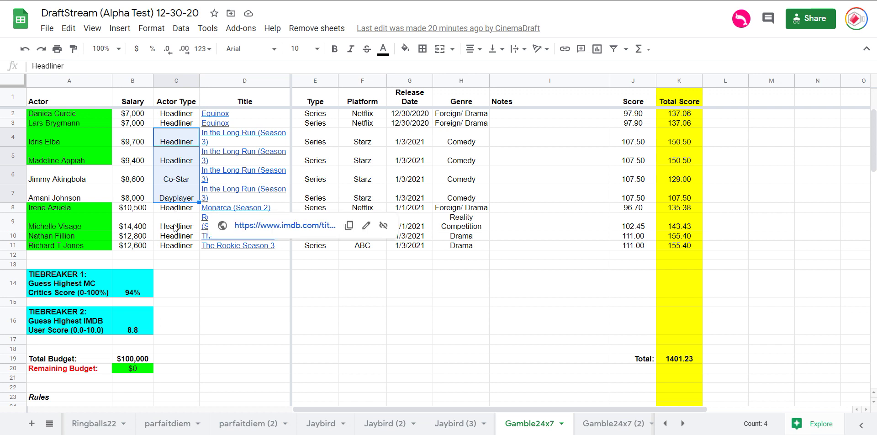
pyautogui.click(174, 210)
pyautogui.click(179, 224)
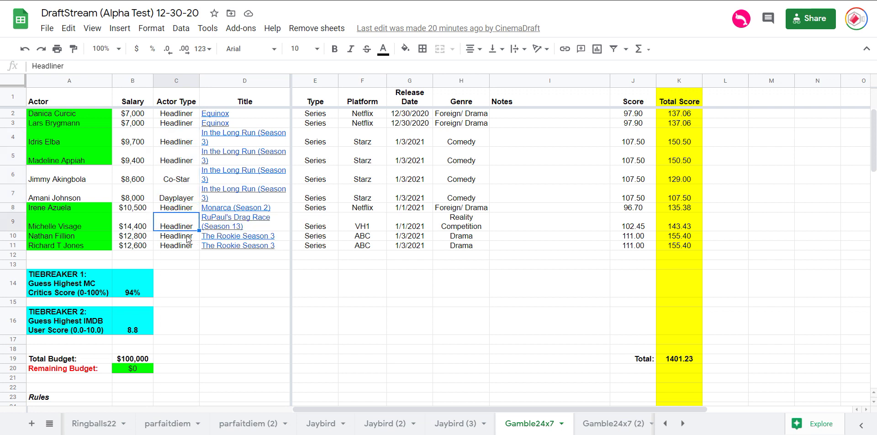
pyautogui.click(188, 237)
pyautogui.keyDown('shift'); pyautogui.click(188, 247); pyautogui.keyUp('shift')
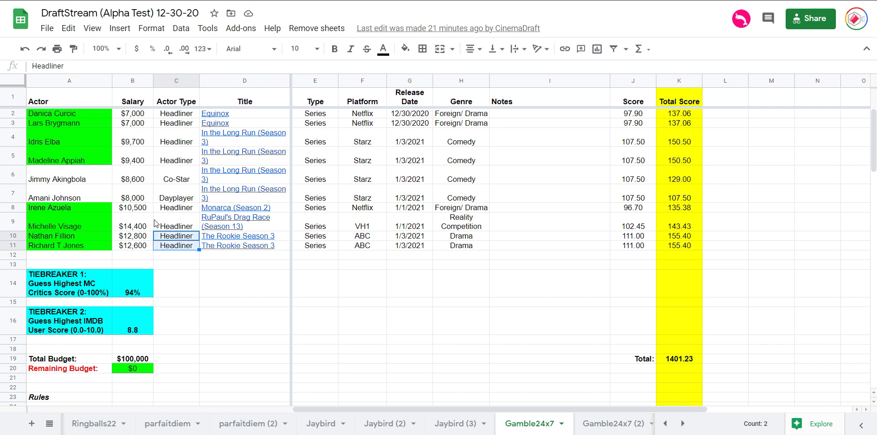
# Examine the Monarca, RuPaul's Drag Race and The Rookie title entries in the Gamble24x7 call sheet.
pyautogui.moveTo(231, 214)
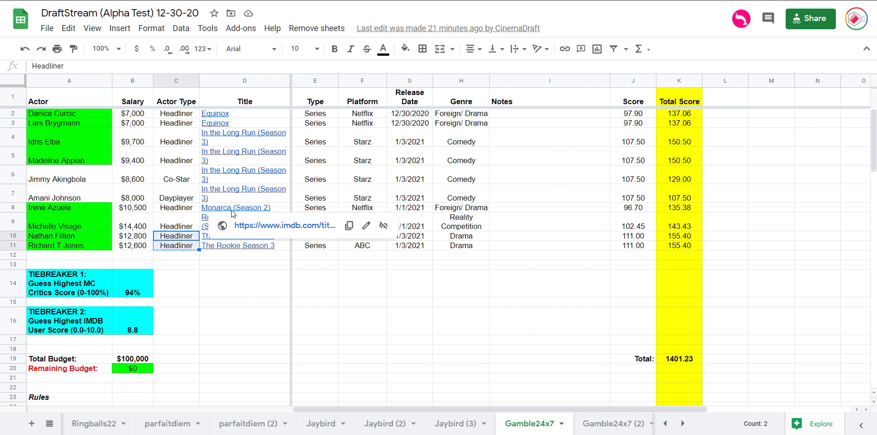
pyautogui.click(203, 282)
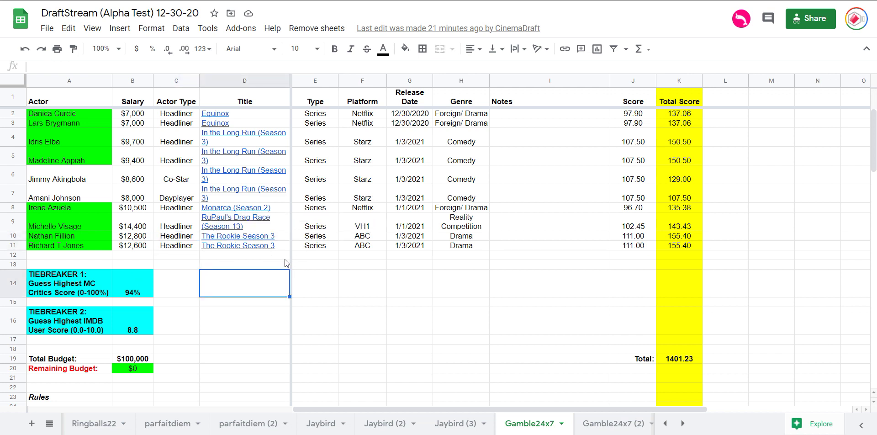
pyautogui.click(203, 224)
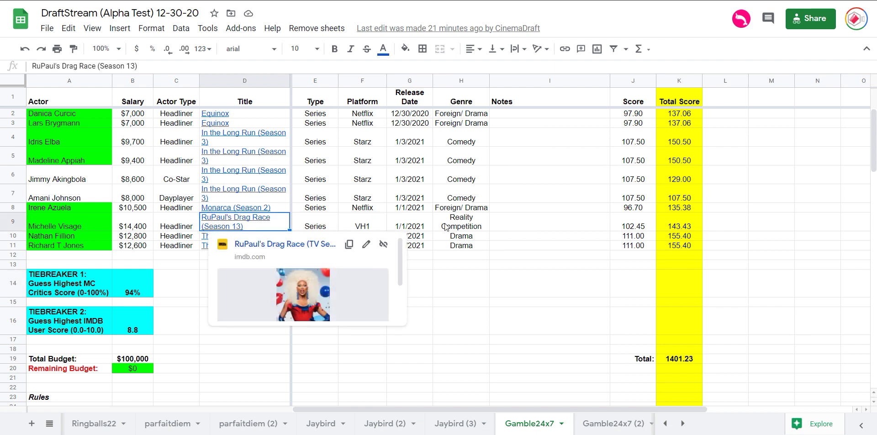
pyautogui.moveTo(210, 219)
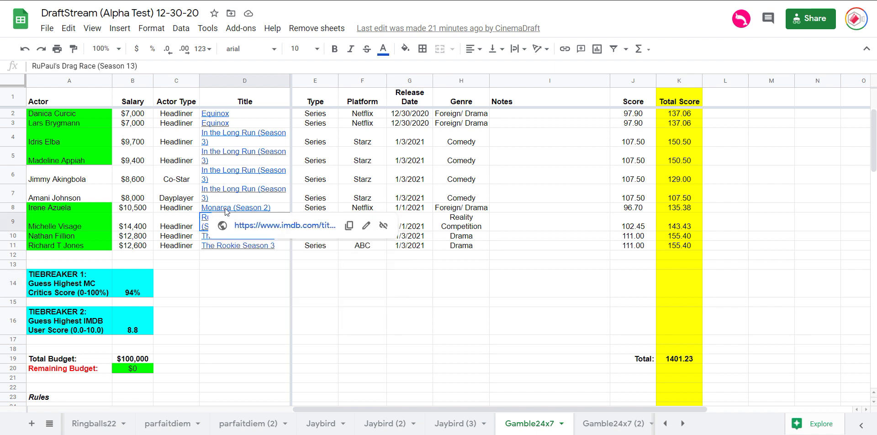
pyautogui.click(233, 257)
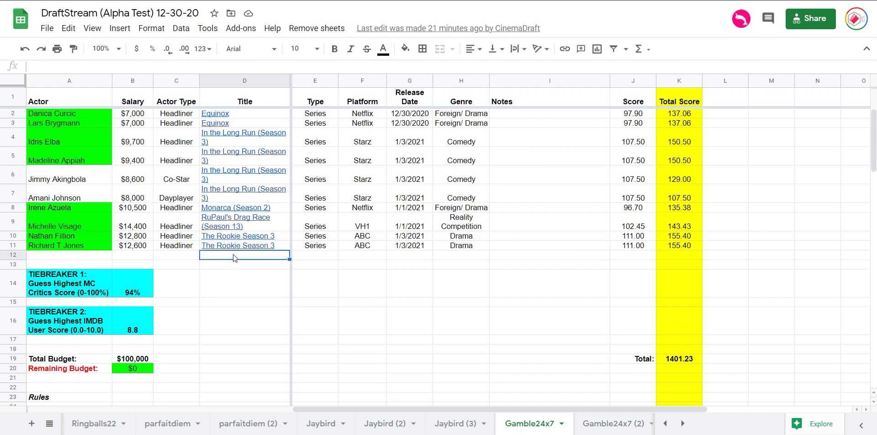
pyautogui.moveTo(238, 237)
pyautogui.mouseDown()
pyautogui.moveTo(240, 245)
pyautogui.moveTo(240, 239)
pyautogui.mouseUp()
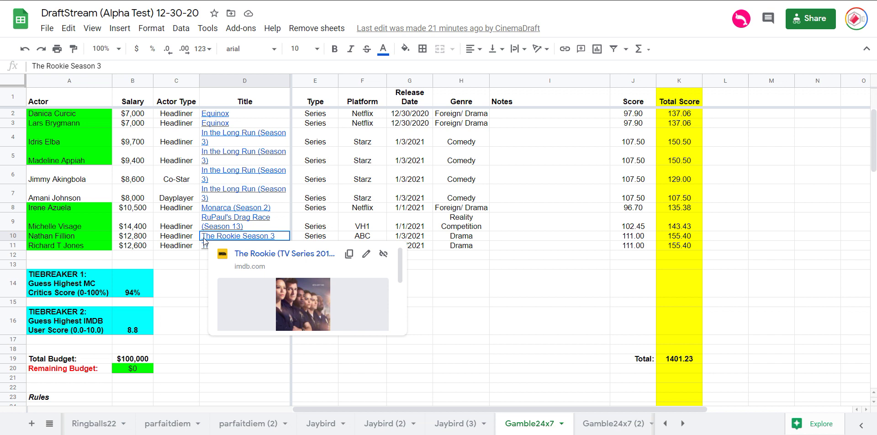
pyautogui.moveTo(204, 237); pyautogui.dragTo(335, 217)
pyautogui.scroll(3, 402, 196)
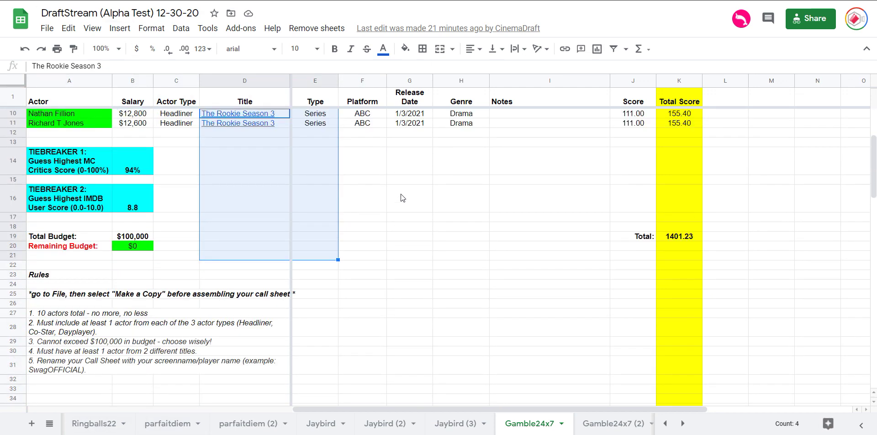
pyautogui.click(401, 192)
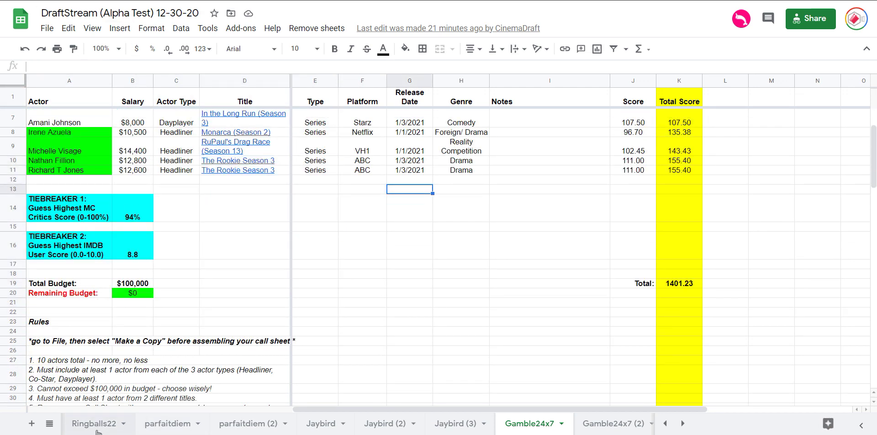
# Return to the Scores sheet, check the score formula for Jaybird and open that player's linked call sheet.
pyautogui.click(49, 423)
pyautogui.scroll(1, 135, 214)
pyautogui.scroll(2, 136, 215)
pyautogui.scroll(5, 98, 276)
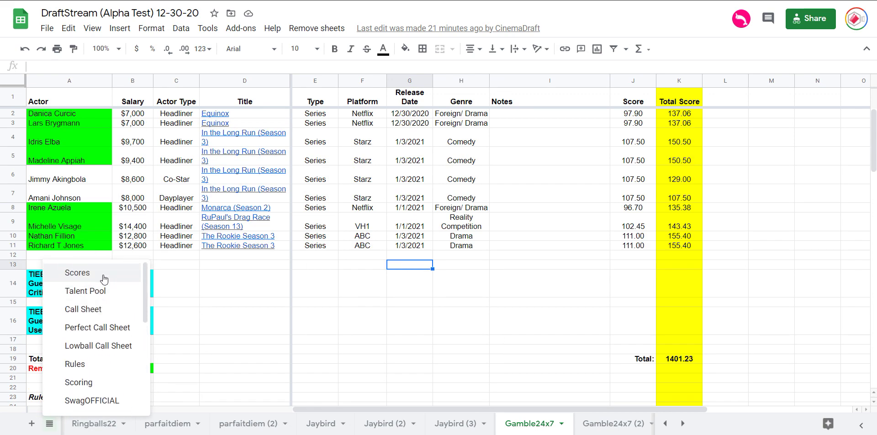
pyautogui.click(103, 274)
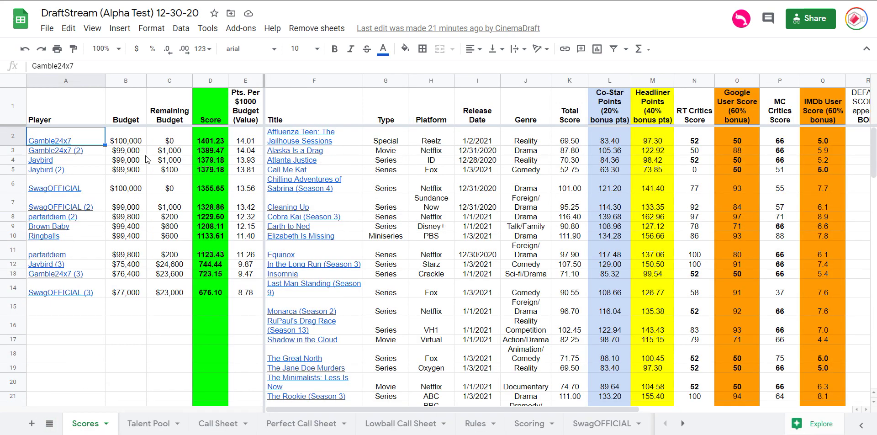
pyautogui.click(211, 156)
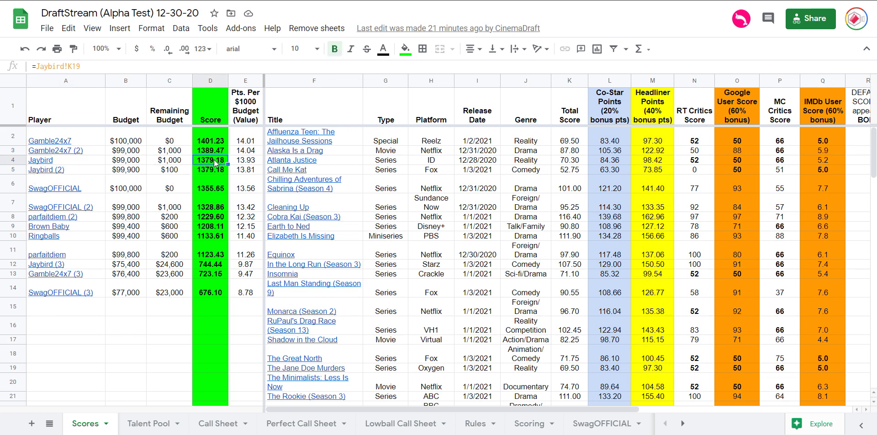
pyautogui.click(40, 160)
pyautogui.click(61, 178)
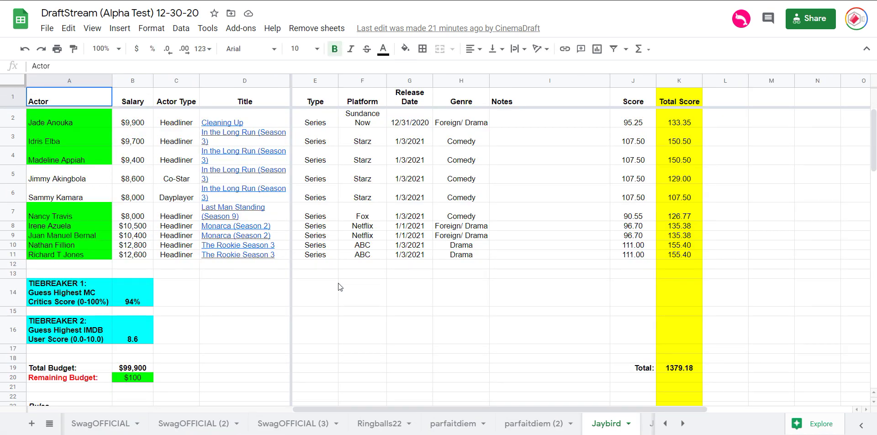
# Examine the actor types of the In the Long Run and Cleaning Up rows in the Jaybird call sheet.
pyautogui.click(182, 142)
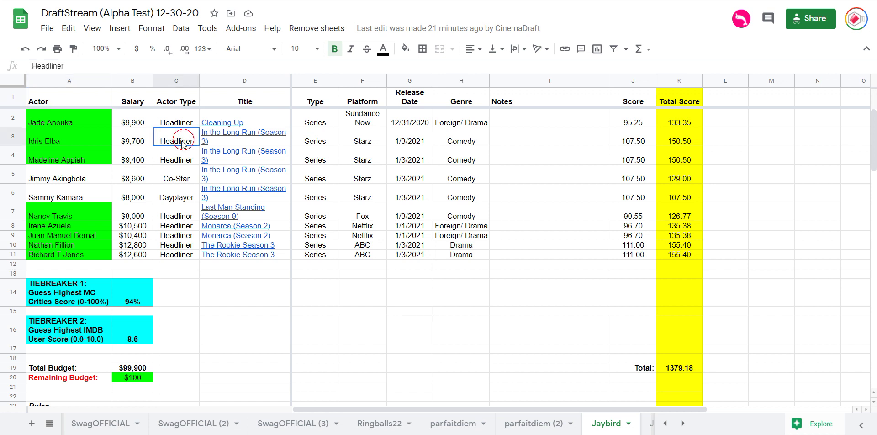
pyautogui.moveTo(183, 149); pyautogui.dragTo(184, 195)
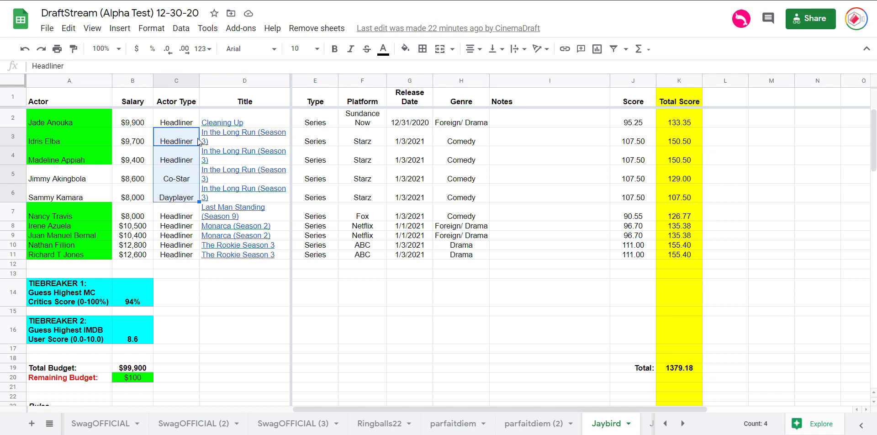
pyautogui.moveTo(229, 171)
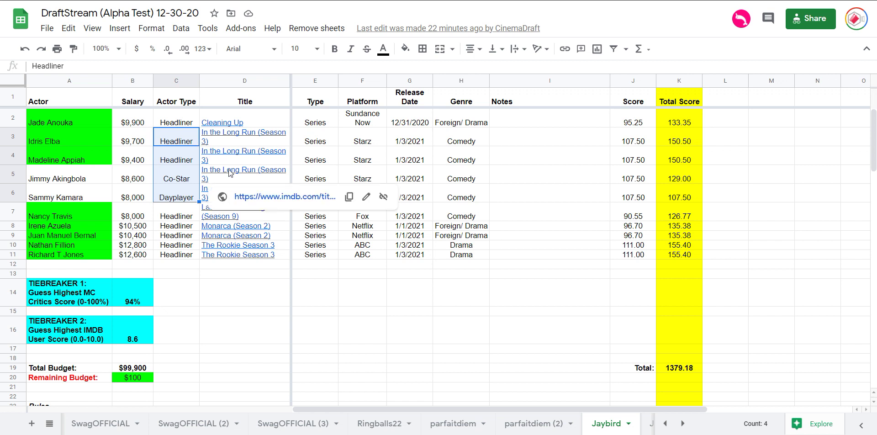
pyautogui.click(184, 127)
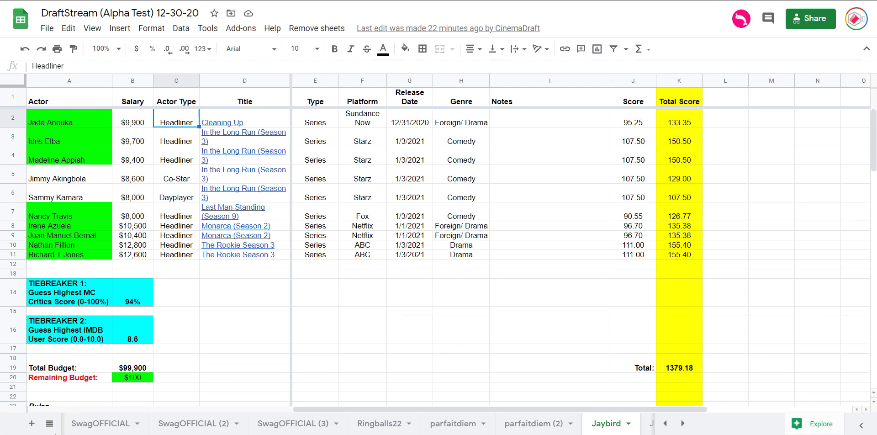
# Return to the Scores sheet and examine the Cleaning Up row from its title through the IMDb user score.
pyautogui.click(49, 424)
pyautogui.scroll(5, 91, 338)
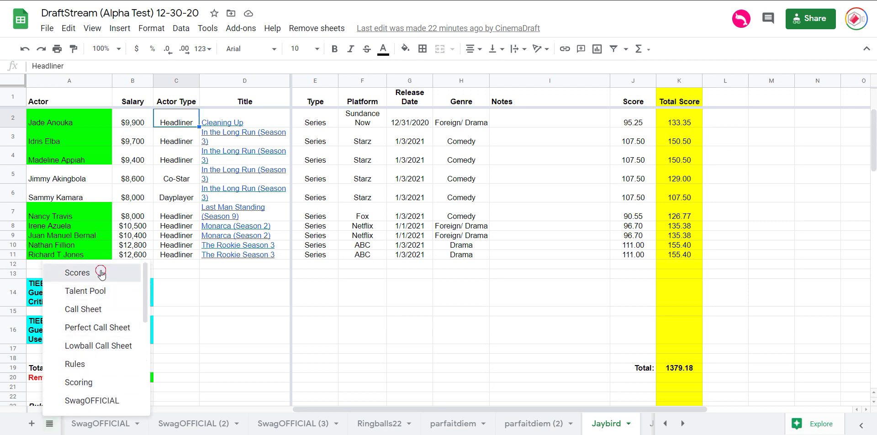
pyautogui.click(101, 273)
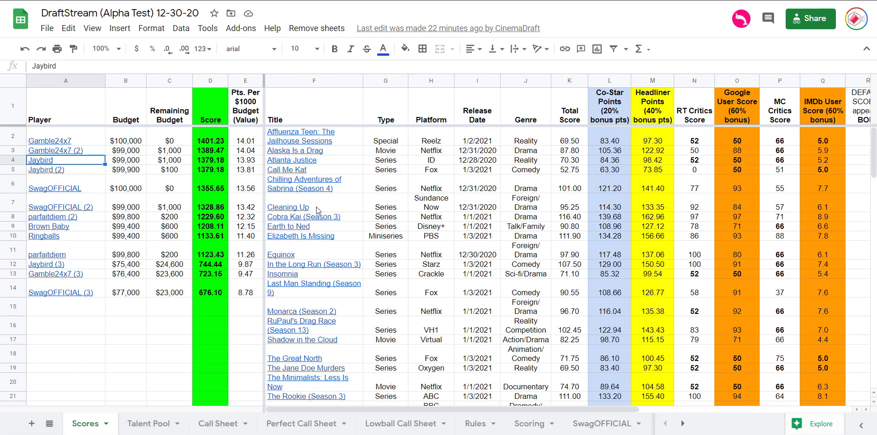
pyautogui.moveTo(318, 209); pyautogui.dragTo(806, 200)
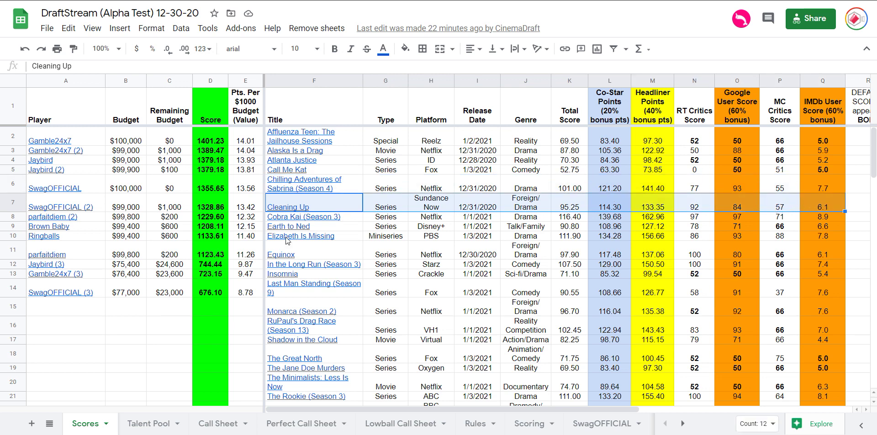
pyautogui.moveTo(355, 209)
# Reopen Jaybird's linked call sheet and examine the Monarca, The Rookie and Last Man Standing entries, including the Last Man Standing total score formula.
pyautogui.click(62, 164)
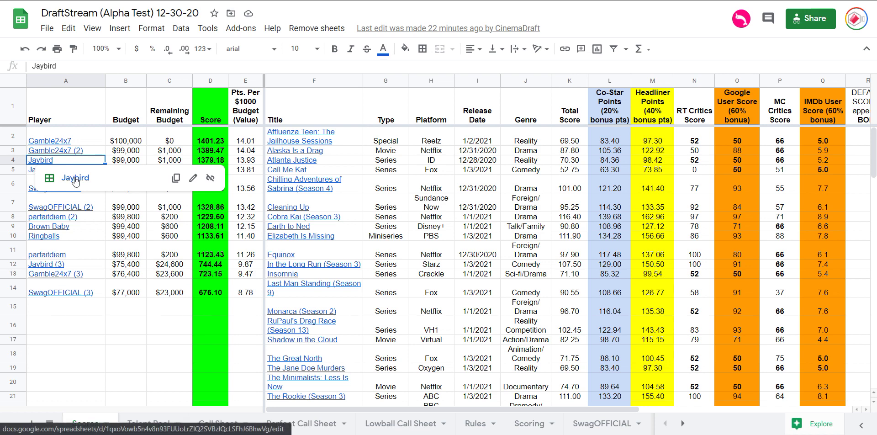
pyautogui.click(75, 179)
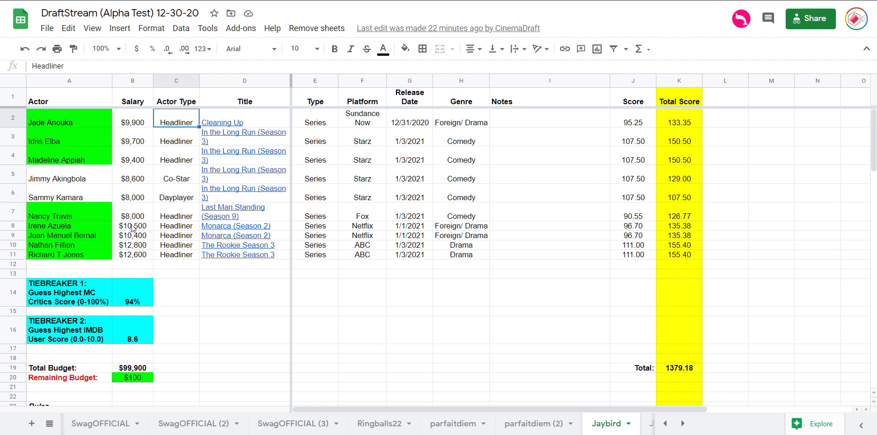
pyautogui.moveTo(132, 228); pyautogui.dragTo(689, 236)
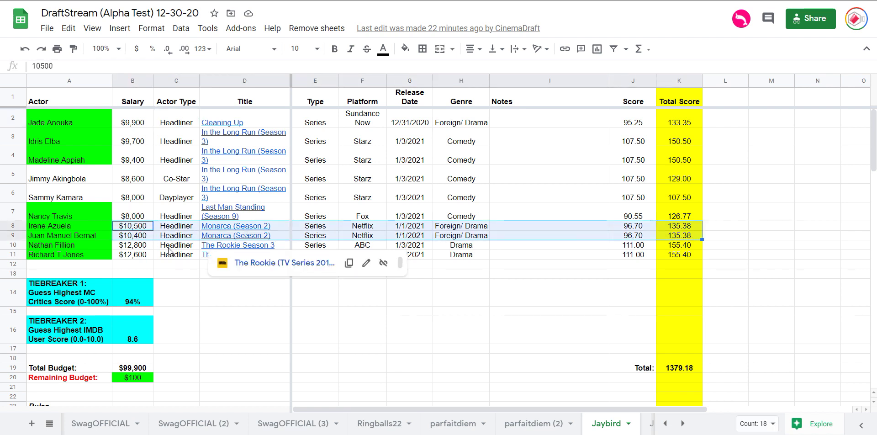
pyautogui.moveTo(129, 246); pyautogui.dragTo(275, 255)
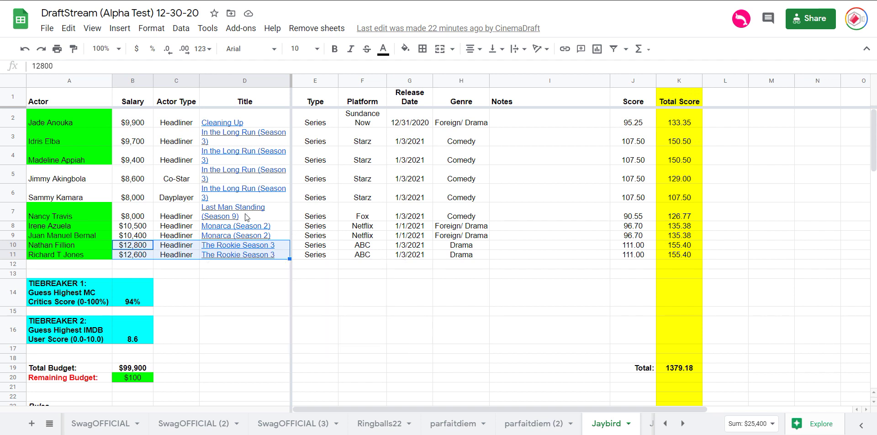
pyautogui.click(137, 211)
pyautogui.keyDown('shift'); pyautogui.click(276, 207); pyautogui.keyUp('shift')
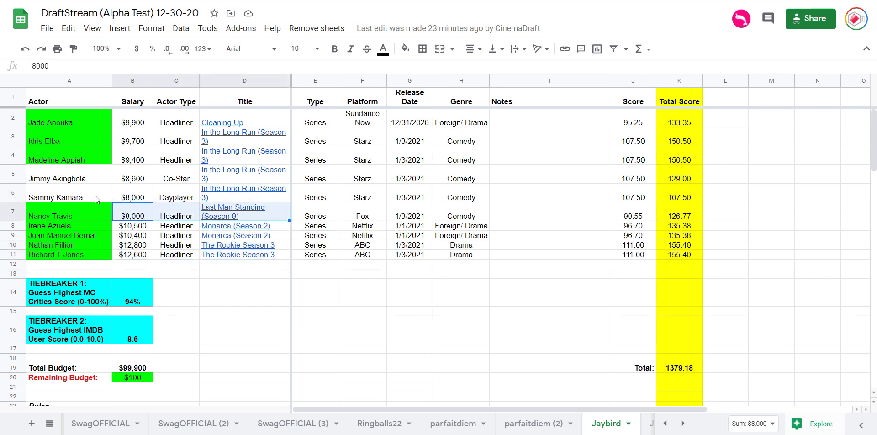
pyautogui.click(131, 217)
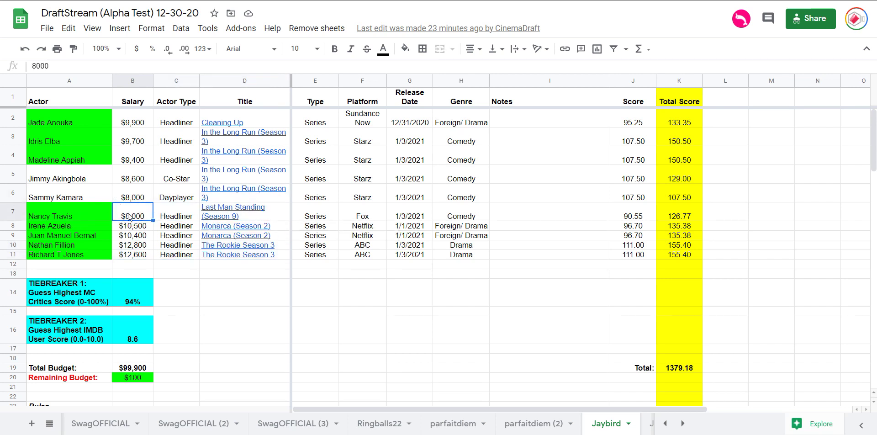
pyautogui.click(681, 216)
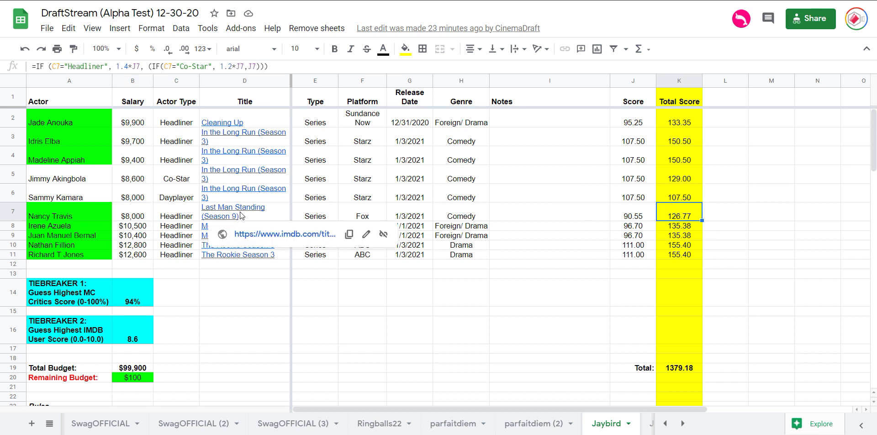
# Open SwagOFFICIAL's linked call sheet from the Scores sheet and examine the actor types of The Rookie and Monarca rows.
pyautogui.click(50, 423)
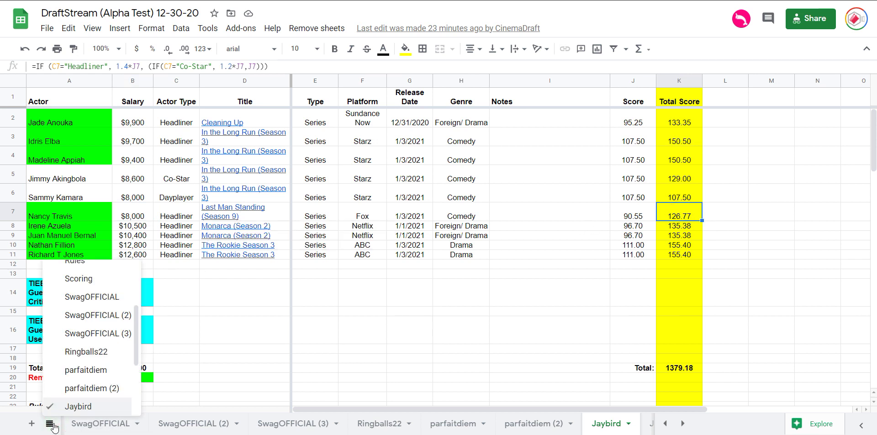
pyautogui.scroll(3, 91, 384)
pyautogui.click(97, 274)
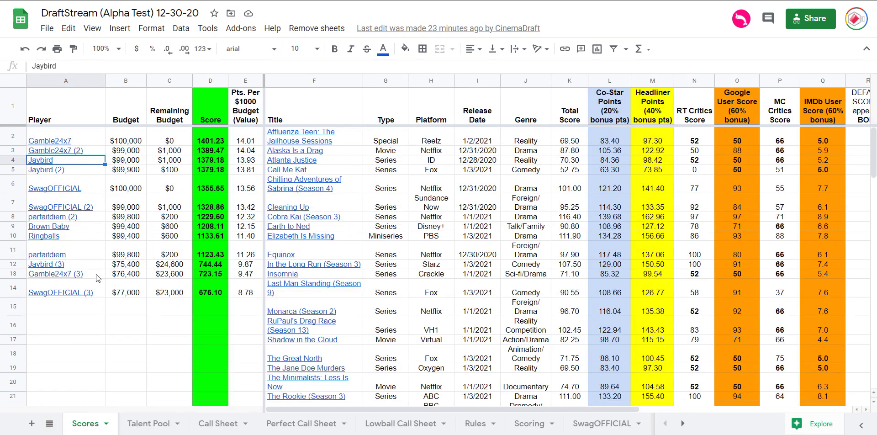
pyautogui.click(70, 183)
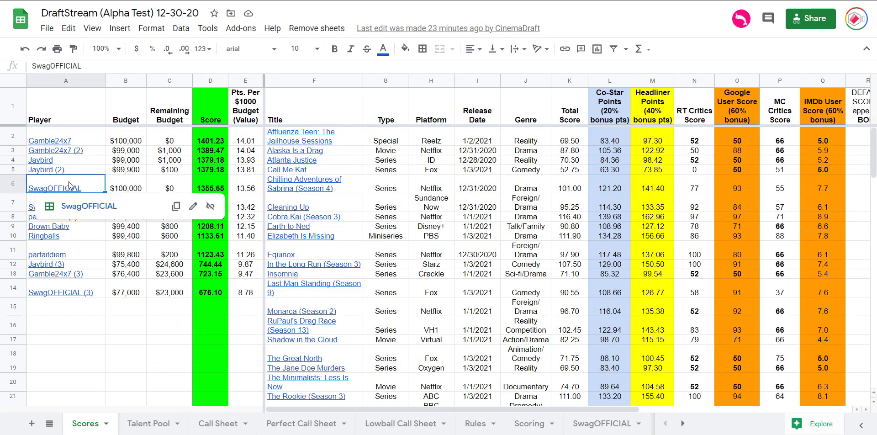
pyautogui.click(104, 208)
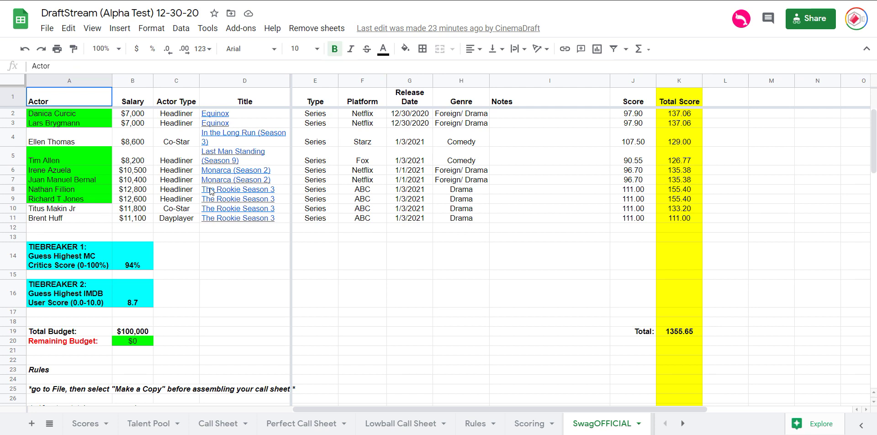
pyautogui.moveTo(192, 189); pyautogui.dragTo(193, 218)
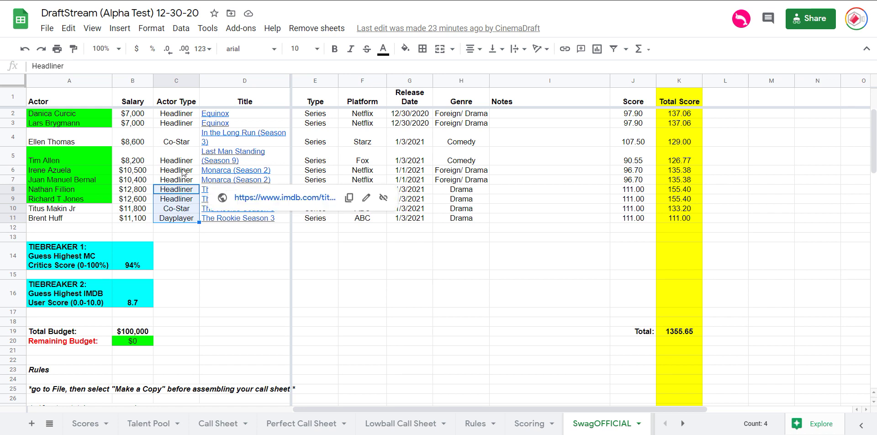
pyautogui.moveTo(182, 170); pyautogui.dragTo(186, 180)
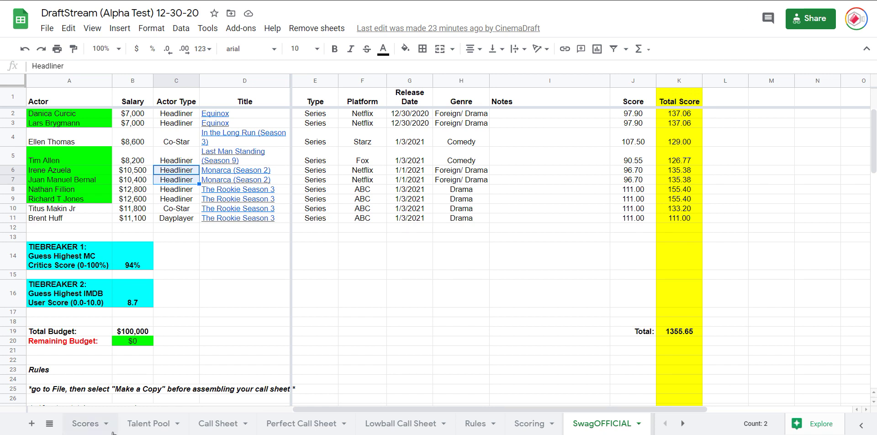
# Return to the Scores sheet and open Brown Baby's linked call sheet.
pyautogui.click(50, 424)
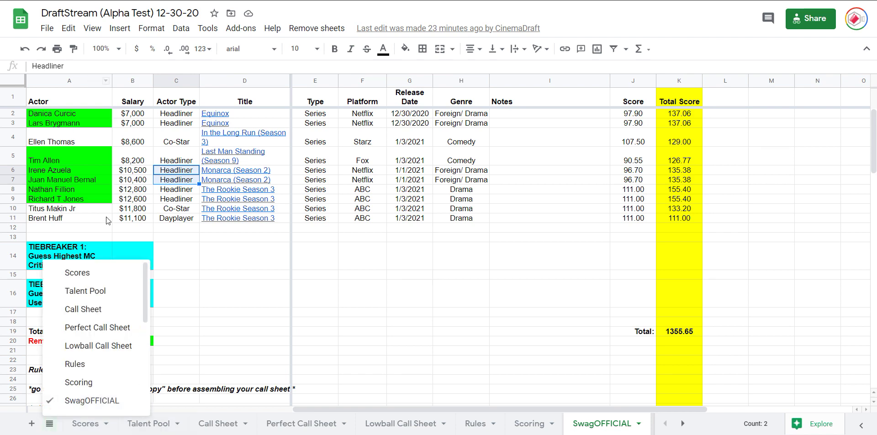
pyautogui.click(100, 273)
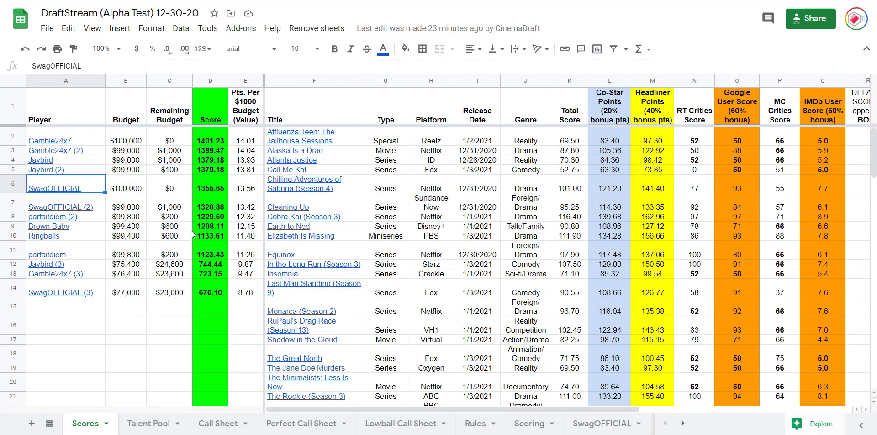
pyautogui.click(62, 229)
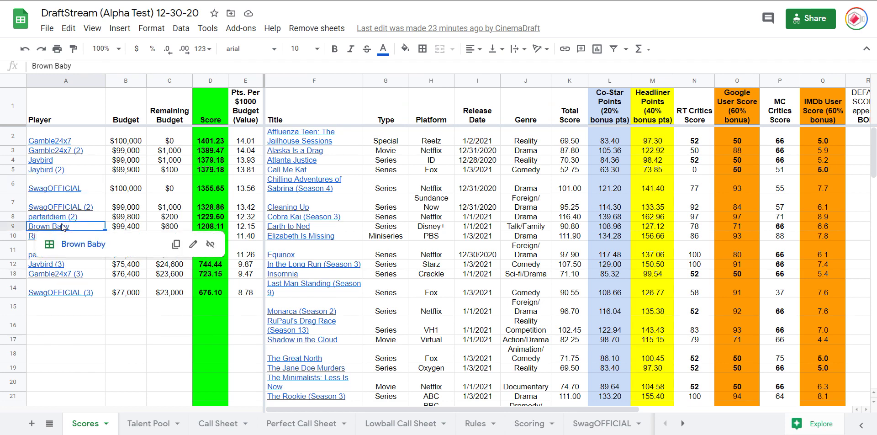
pyautogui.click(72, 274)
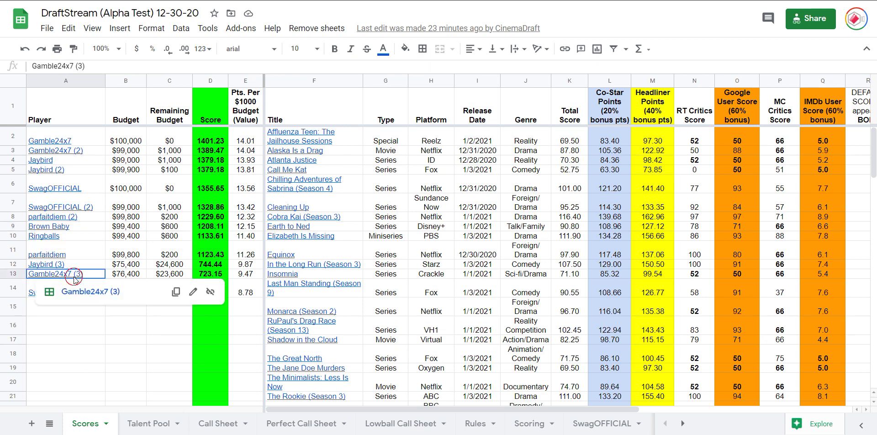
pyautogui.click(78, 230)
pyautogui.click(86, 239)
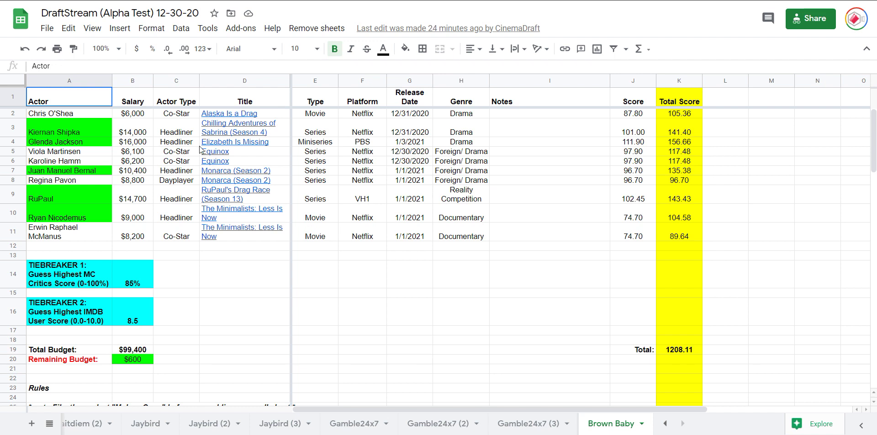
# Examine the Alaska Is a Drag salary, the Equinox salaries and actor types, and The Minimalists rows in the Brown Baby call sheet.
pyautogui.click(134, 115)
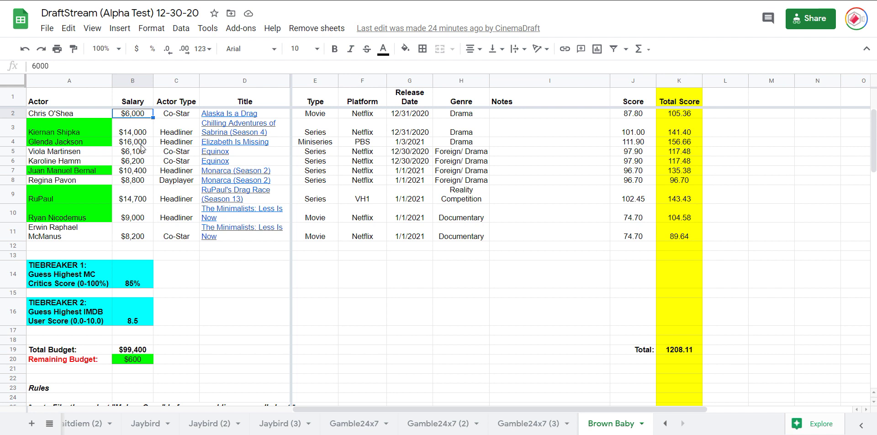
pyautogui.moveTo(147, 129); pyautogui.dragTo(156, 165)
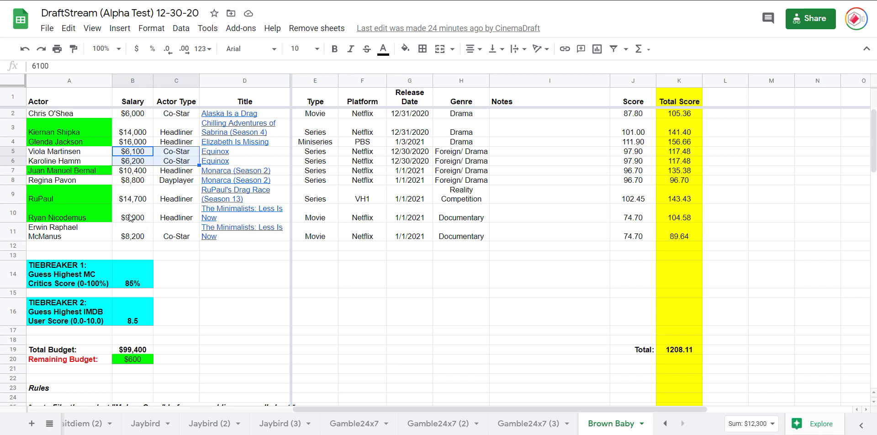
pyautogui.moveTo(131, 217); pyautogui.dragTo(680, 236)
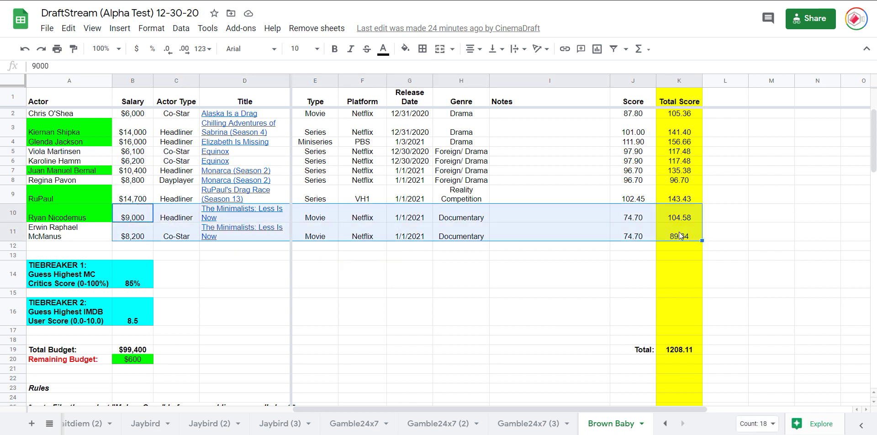
# Return to the Scores sheet and check the points per $1000 budget formulas for Gamble24x7 and Brown Baby.
pyautogui.click(49, 423)
pyautogui.scroll(5, 107, 276)
pyautogui.click(109, 276)
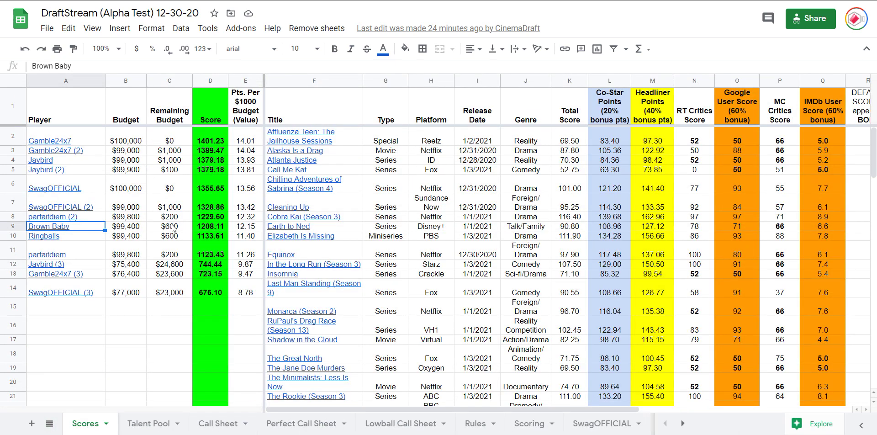
pyautogui.click(244, 146)
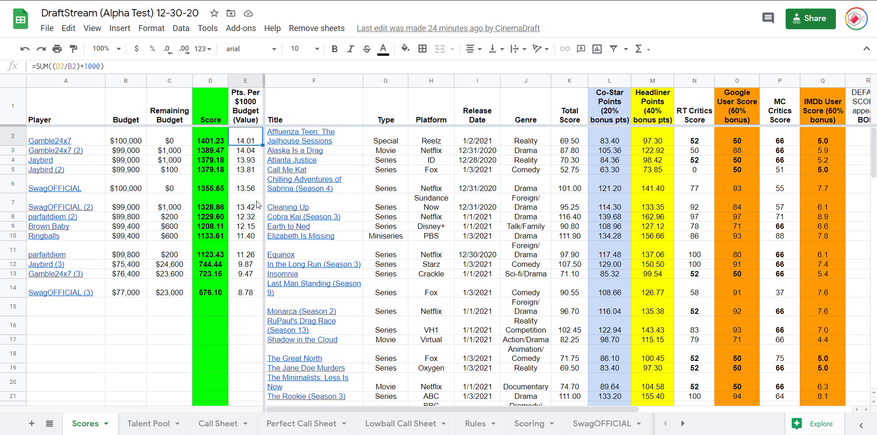
pyautogui.click(245, 229)
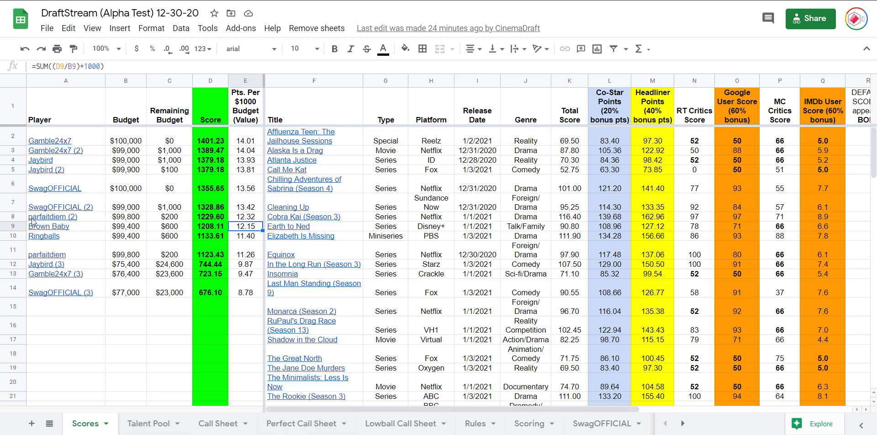
# Check the remaining budget formula for SwagOFFICIAL and reopen Brown Baby's linked call sheet to review The Minimalists rows.
pyautogui.press('Left')
pyautogui.press('Left')
pyautogui.press('Up')
pyautogui.press('Up')
pyautogui.press('Up')
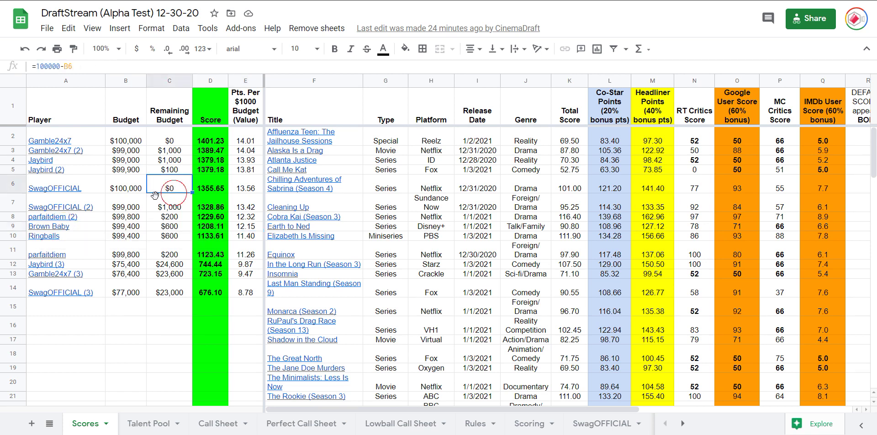
pyautogui.click(72, 248)
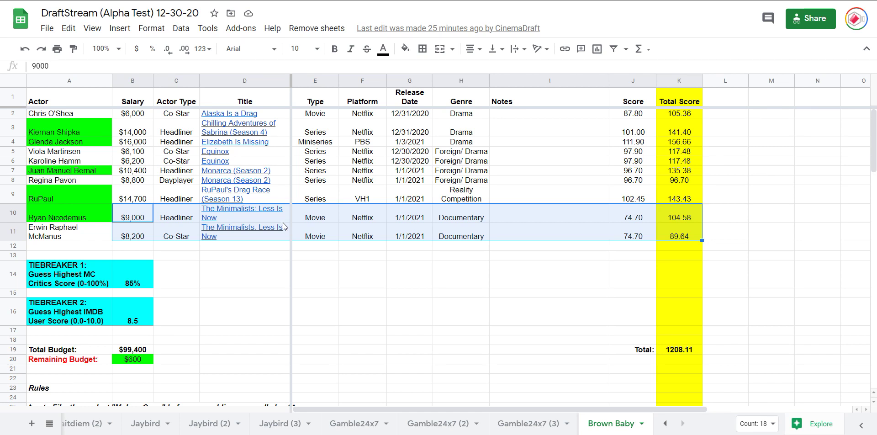
pyautogui.moveTo(283, 222)
# Return to the Scores sheet, open Ringballs' linked call sheet and examine the actor types of the two Cobra Kai rows.
pyautogui.click(50, 423)
pyautogui.scroll(5, 103, 301)
pyautogui.click(102, 273)
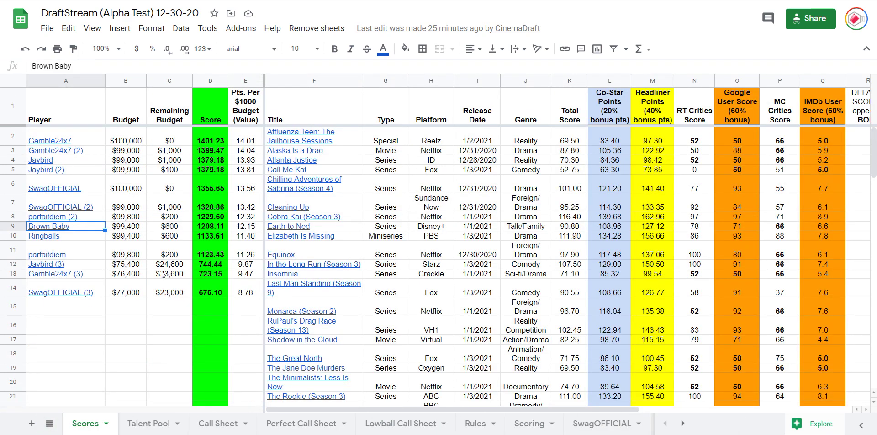
pyautogui.moveTo(74, 275)
pyautogui.click(54, 238)
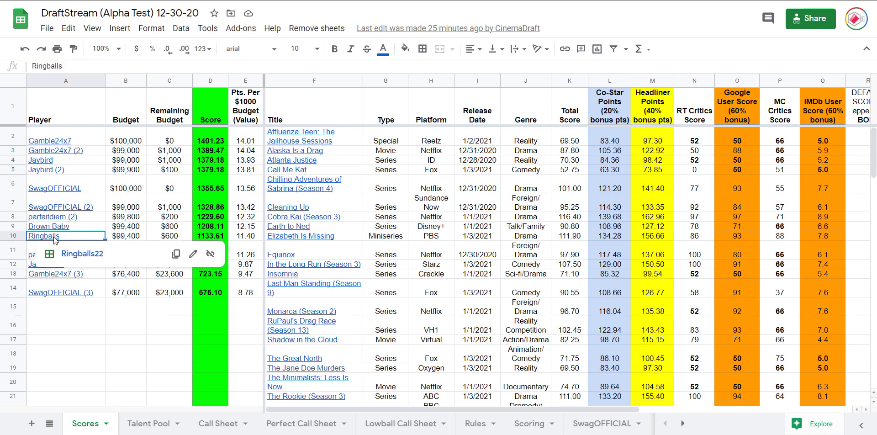
pyautogui.click(86, 254)
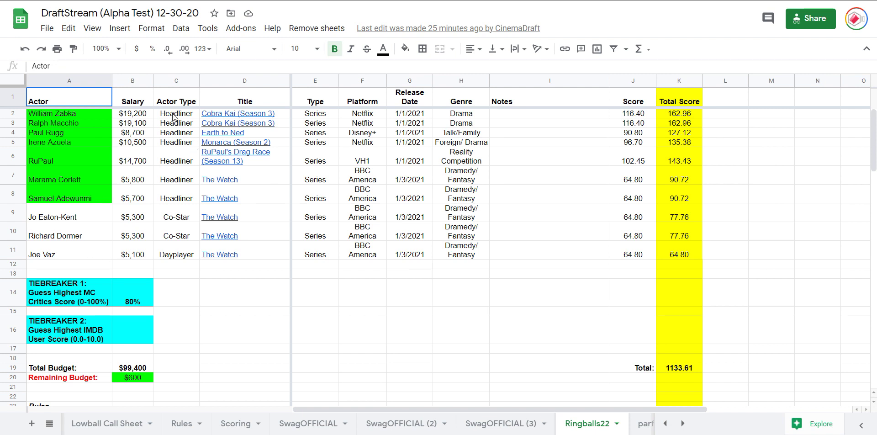
pyautogui.moveTo(173, 118); pyautogui.dragTo(180, 126)
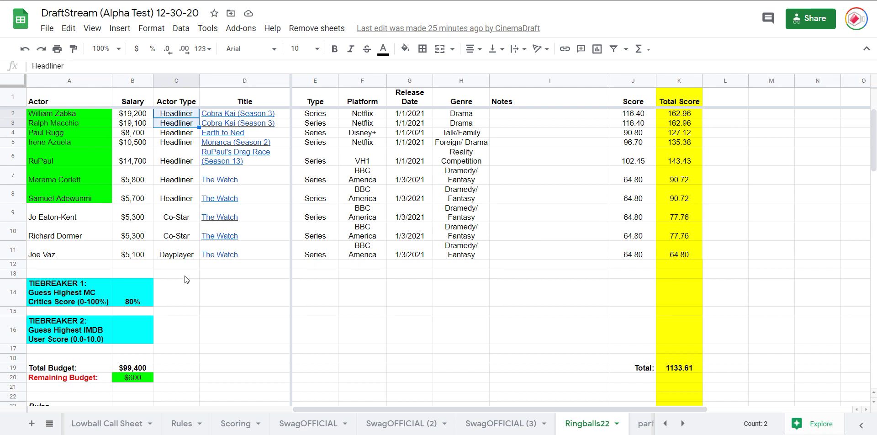
# Return to the Scores sheet and review the title scores down to the averages and season averages.
pyautogui.click(49, 423)
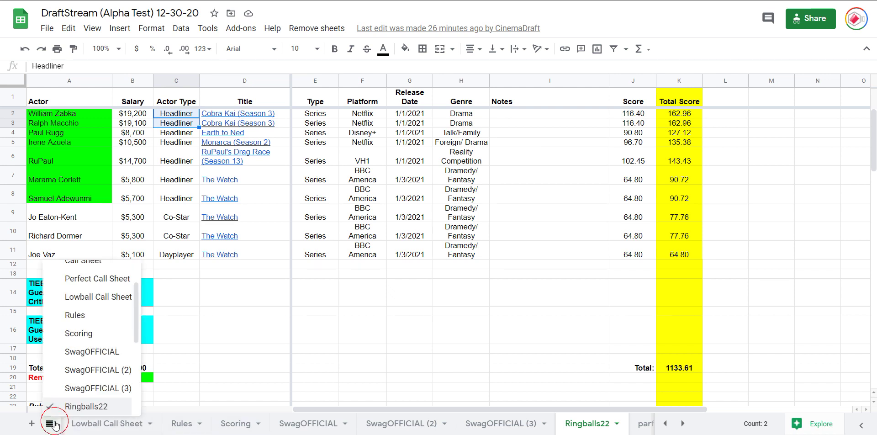
pyautogui.scroll(3, 106, 336)
pyautogui.click(78, 272)
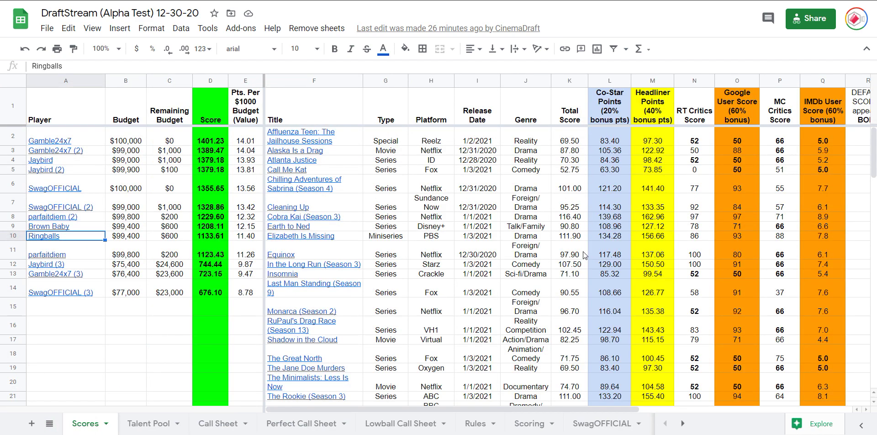
pyautogui.scroll(-1, 584, 254)
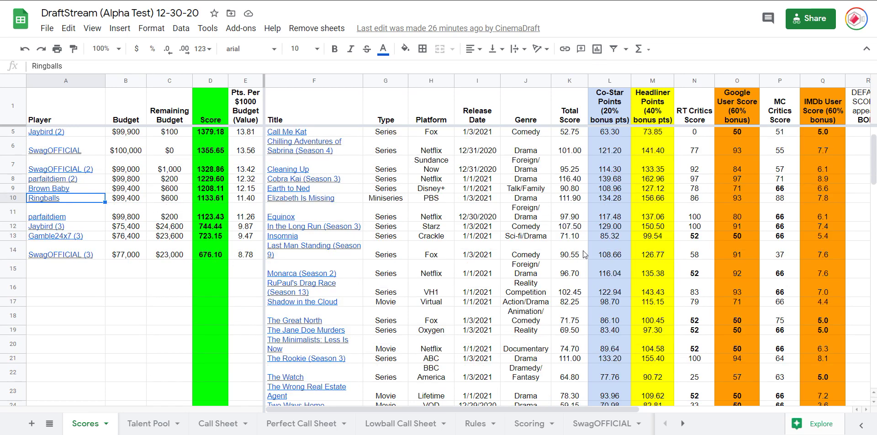
pyautogui.scroll(-2, 583, 254)
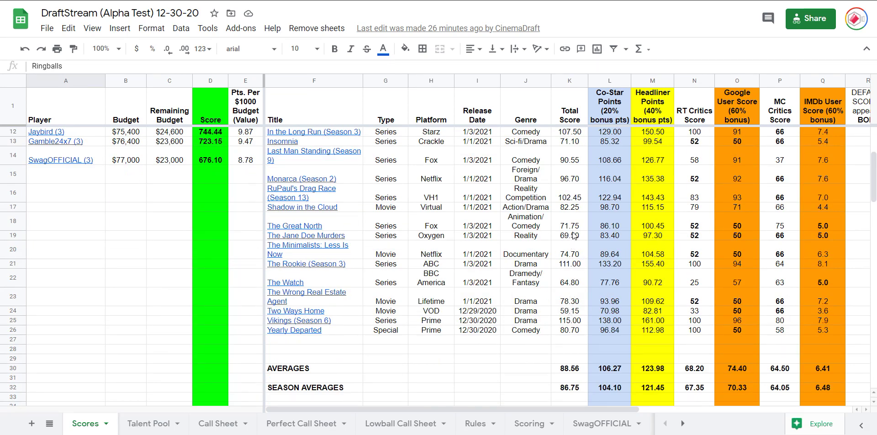
pyautogui.scroll(2, 574, 228)
pyautogui.scroll(1, 580, 192)
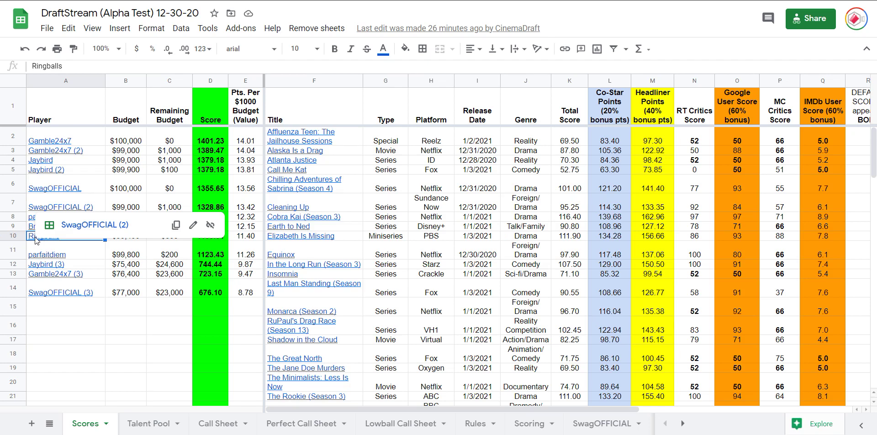
# Reopen Ringballs' linked call sheet and examine the salaries of the five actors from The Watch.
pyautogui.moveTo(31, 237)
pyautogui.click(86, 251)
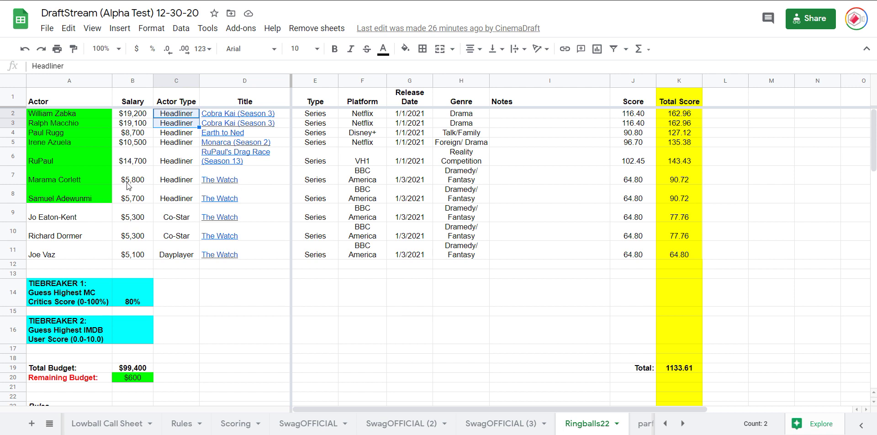
pyautogui.moveTo(129, 181); pyautogui.dragTo(132, 257)
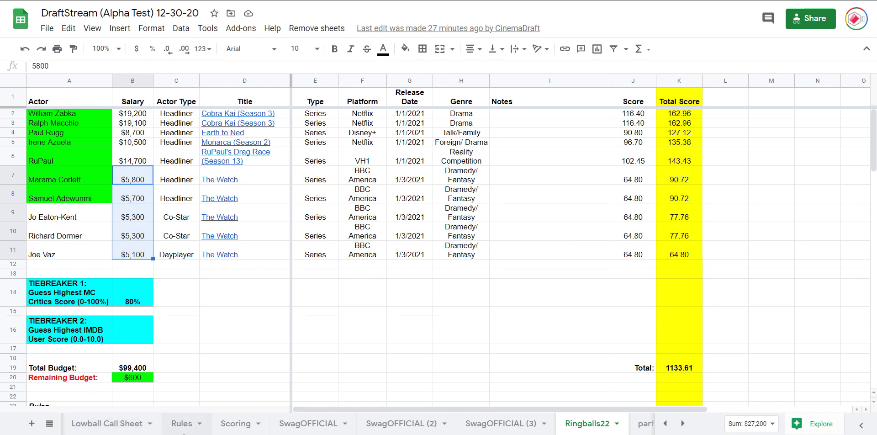
# Open the Lowball Call Sheet and examine the Call Me Kat actor types and the Yearly Departed salaries.
pyautogui.click(50, 427)
pyautogui.scroll(3, 79, 283)
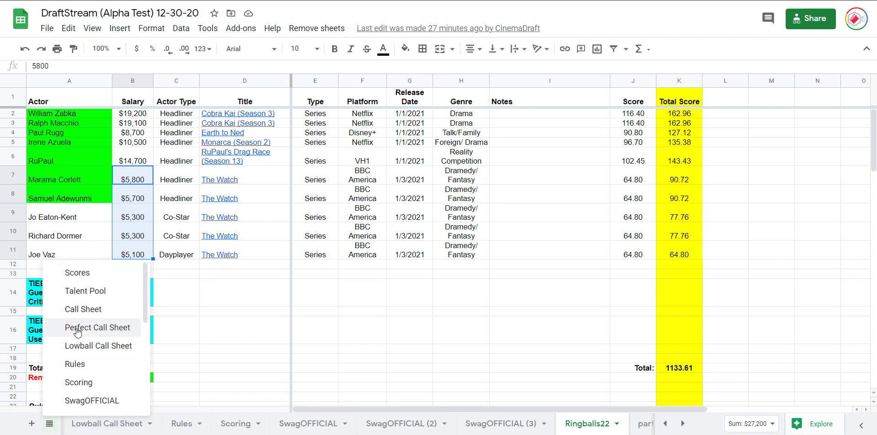
pyautogui.click(78, 274)
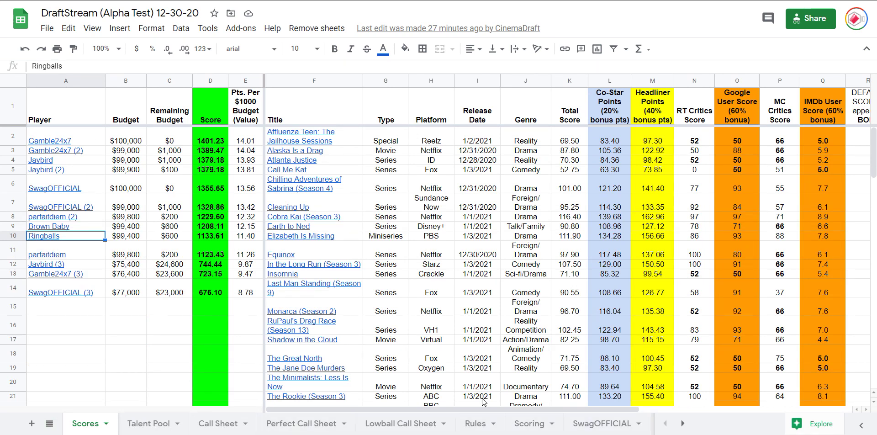
pyautogui.click(400, 427)
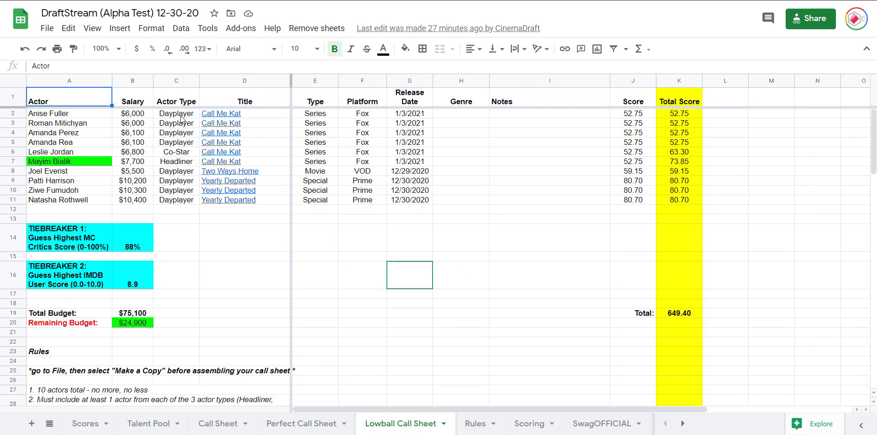
pyautogui.moveTo(183, 114); pyautogui.dragTo(187, 165)
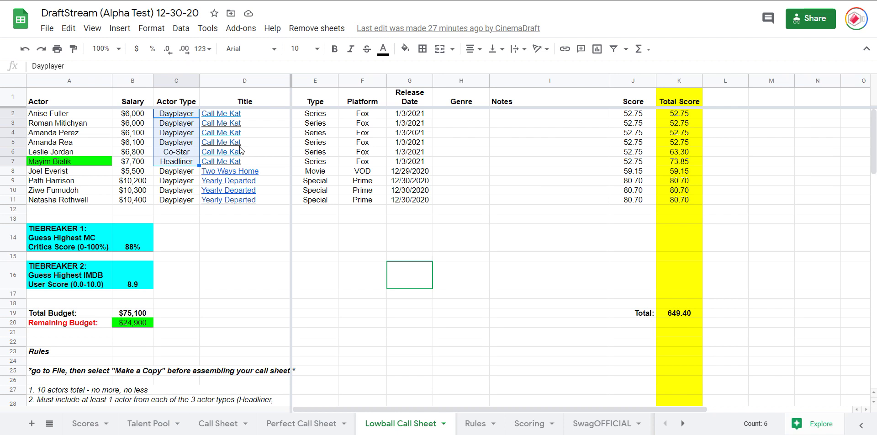
pyautogui.moveTo(287, 145)
pyautogui.moveTo(148, 182); pyautogui.dragTo(147, 201)
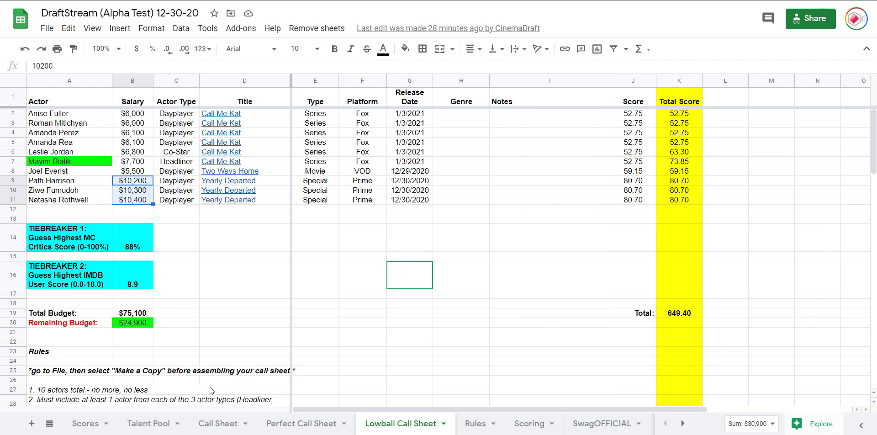
# Return to the Scores sheet and open SwagOFFICIAL (3)'s linked call sheet to check its dayplayer picks and titles.
pyautogui.click(82, 425)
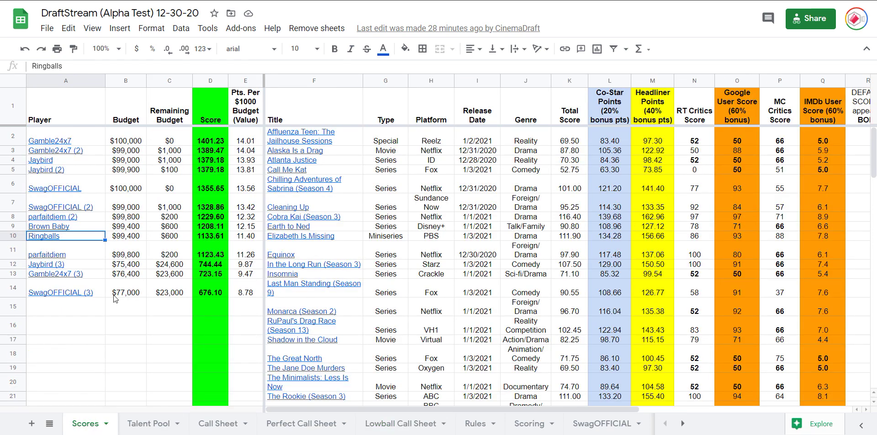
pyautogui.moveTo(80, 295)
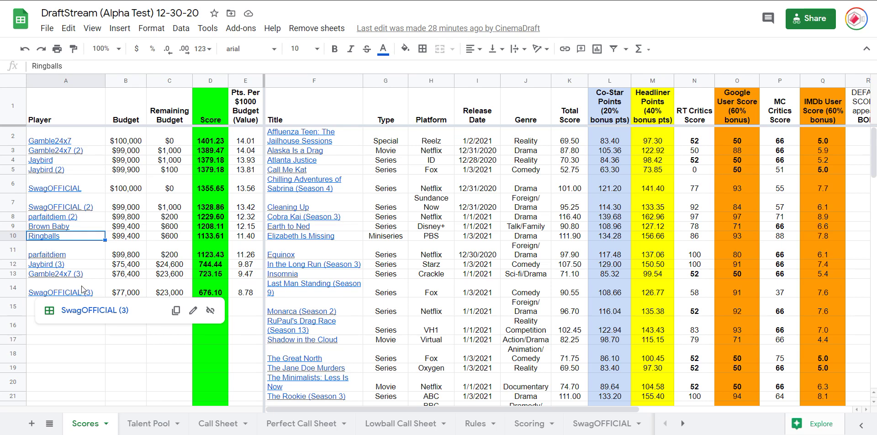
pyautogui.click(105, 306)
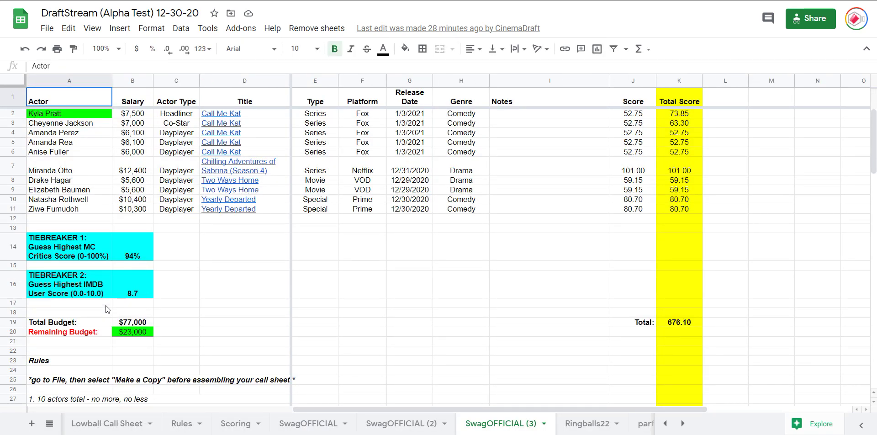
pyautogui.click(173, 182)
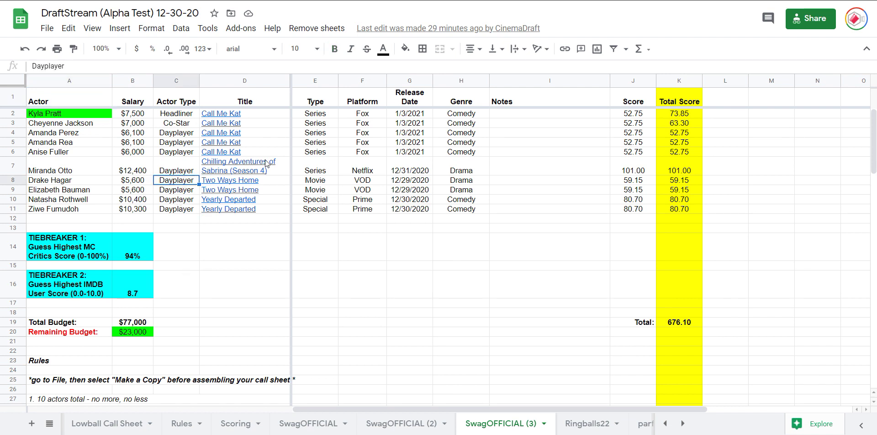
pyautogui.moveTo(277, 166)
# Return to the Scores sheet and highlight SwagOFFICIAL (3)'s row from player name through points per $1000 budget.
pyautogui.click(50, 423)
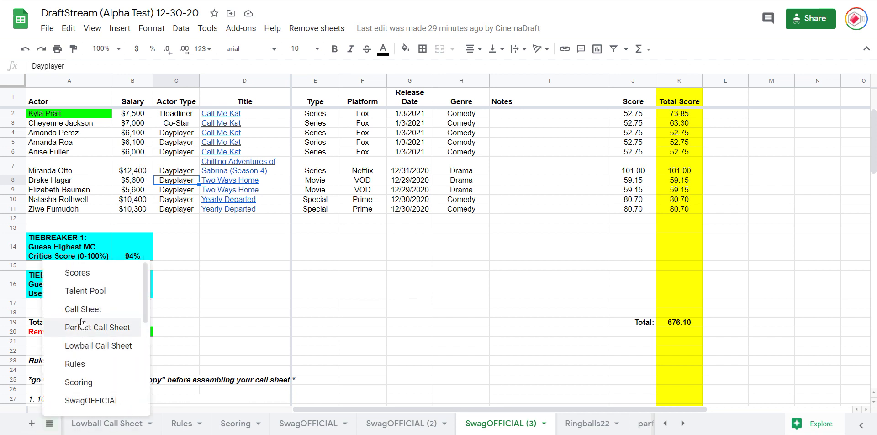
pyautogui.click(86, 288)
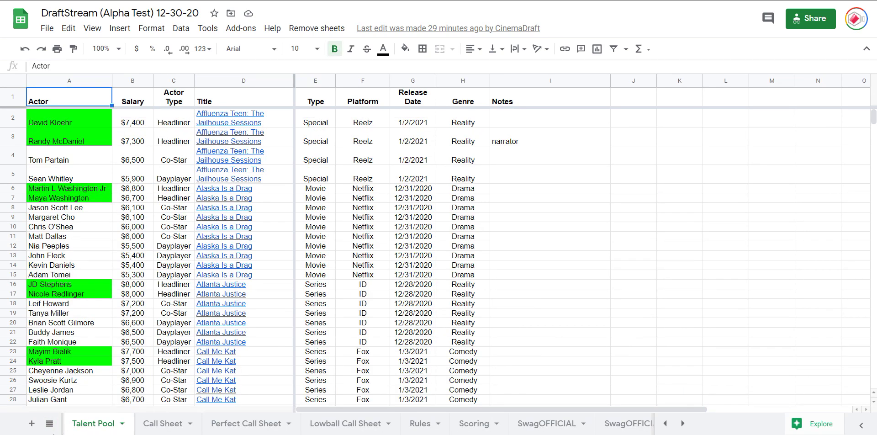
pyautogui.click(50, 424)
pyautogui.click(107, 272)
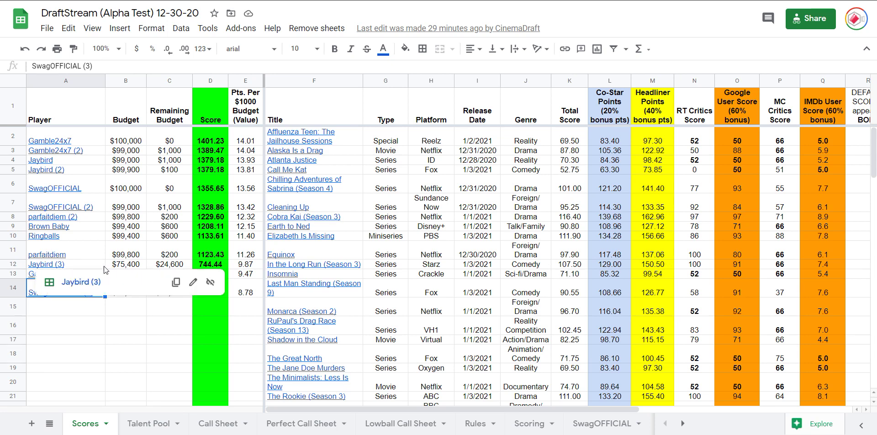
pyautogui.click(81, 307)
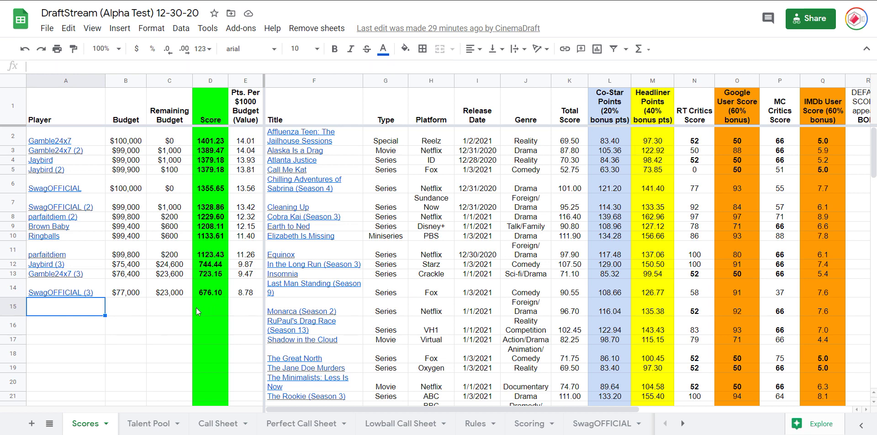
pyautogui.click(70, 292)
pyautogui.moveTo(69, 291); pyautogui.dragTo(251, 292)
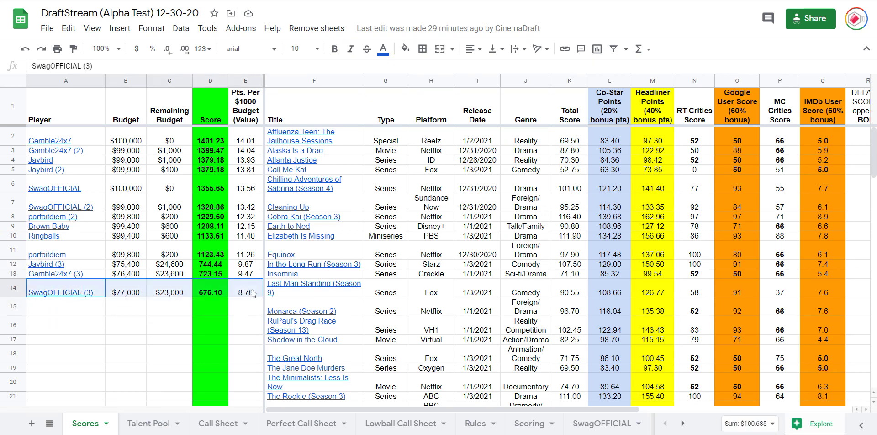
# Highlight the top three players, Gamble24x7, Gamble24x7 (2) and Jaybird, and review the rest of the rankings.
pyautogui.moveTo(71, 141)
pyautogui.moveTo(72, 141); pyautogui.dragTo(75, 162)
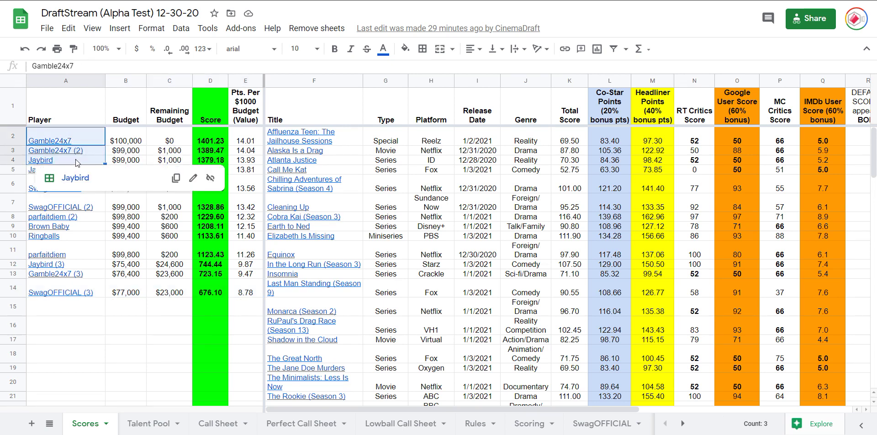
pyautogui.moveTo(81, 152)
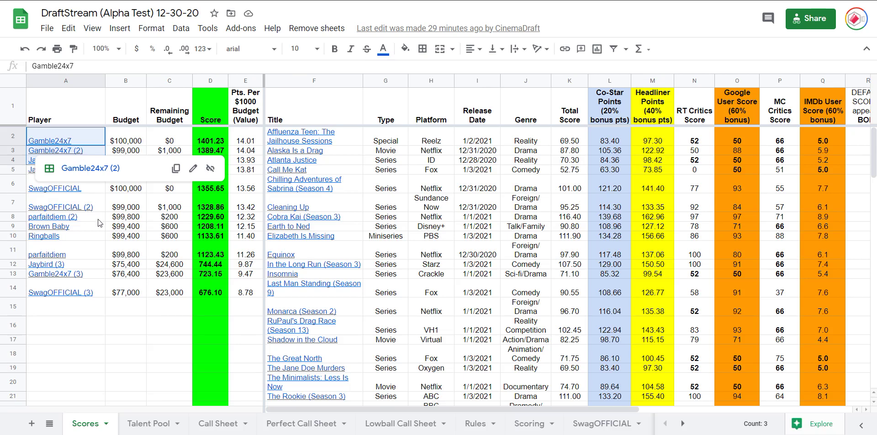
pyautogui.moveTo(98, 217)
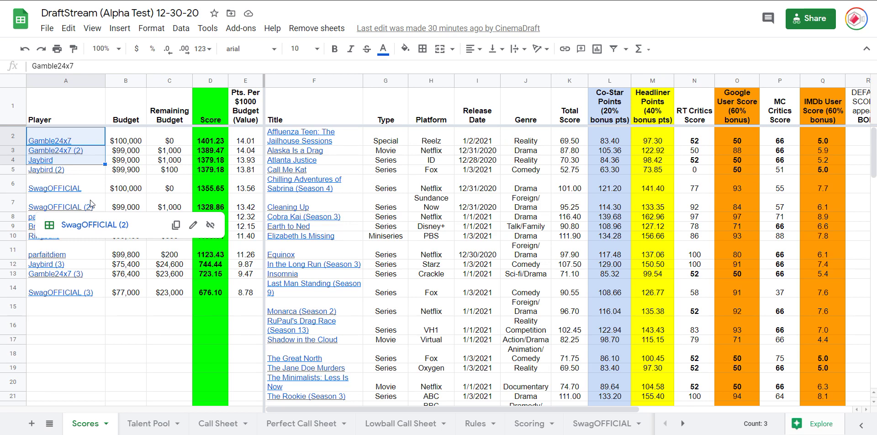
pyautogui.click(118, 311)
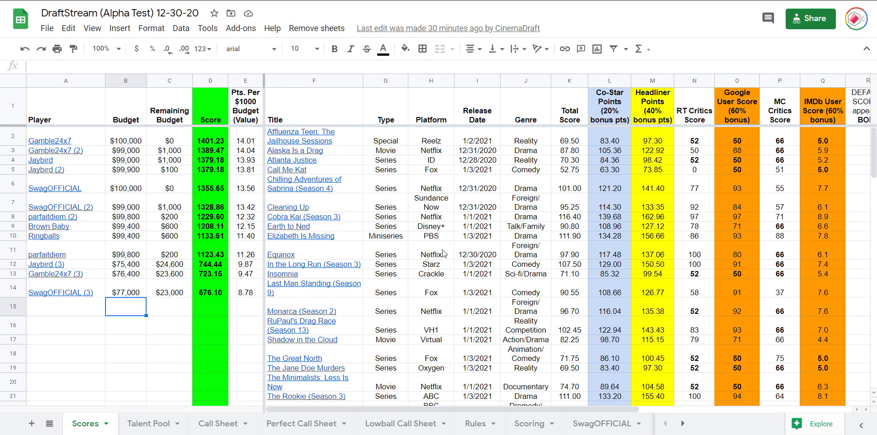
pyautogui.moveTo(270, 233)
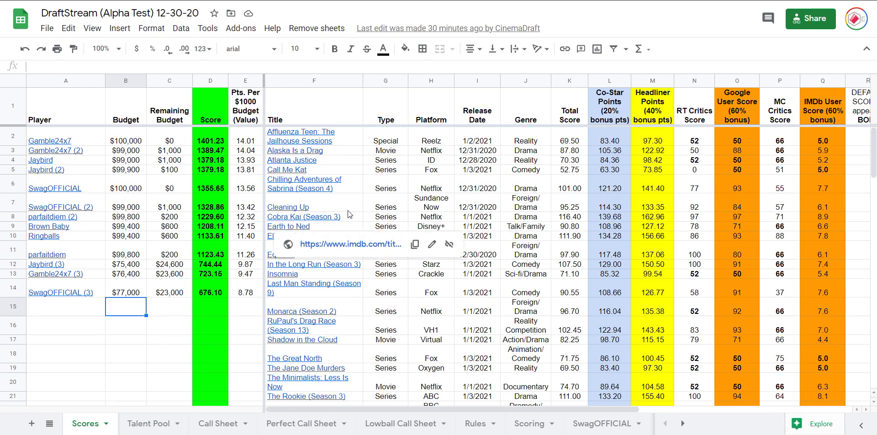